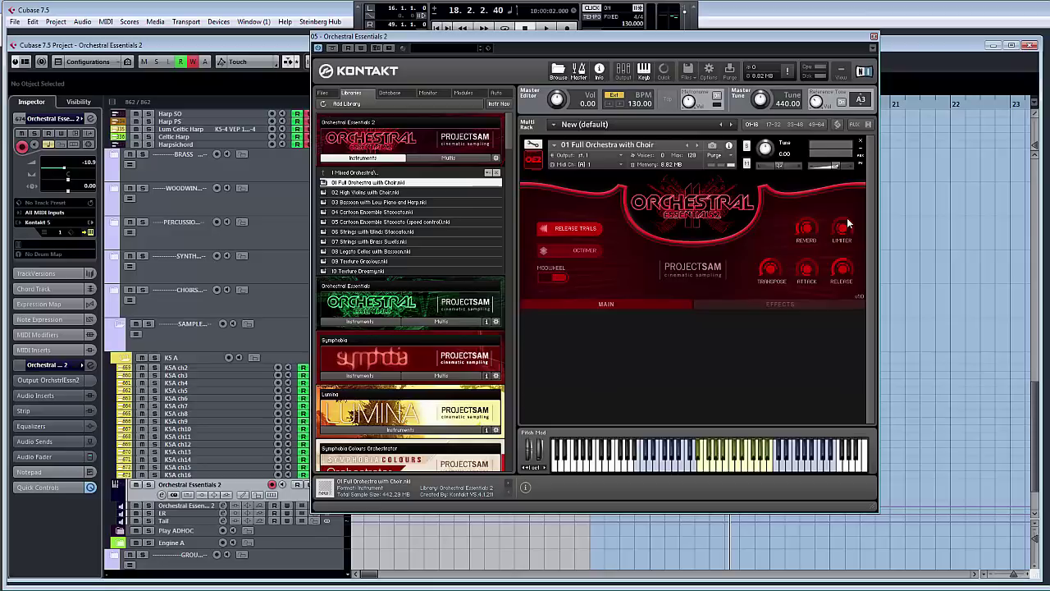
# Return to the Orchestral Essentials 2 category folders, expanding and collapsing the instrument folders.
pyautogui.click(404, 175)
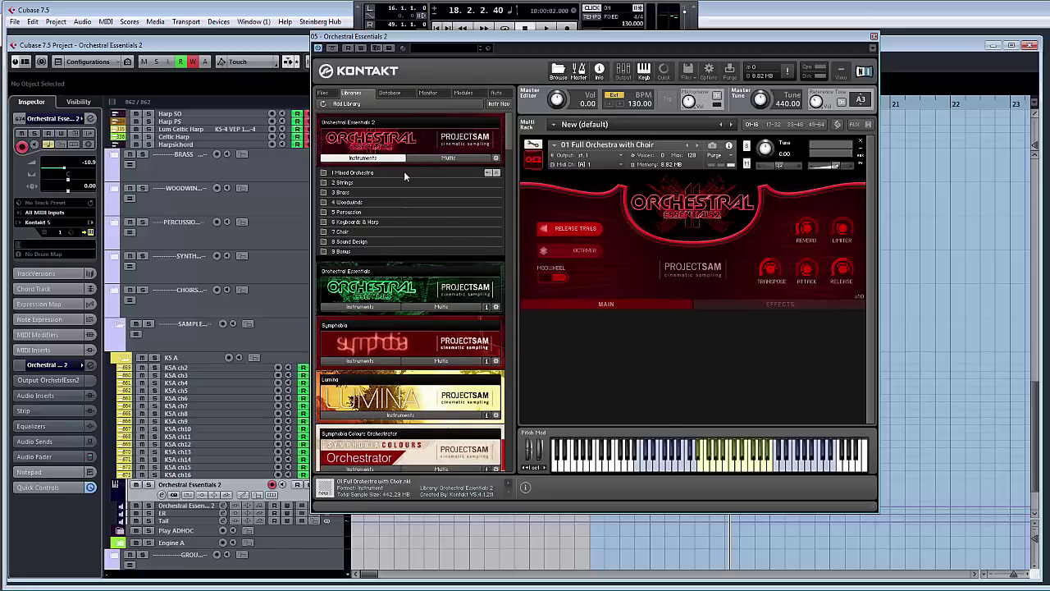
pyautogui.click(366, 304)
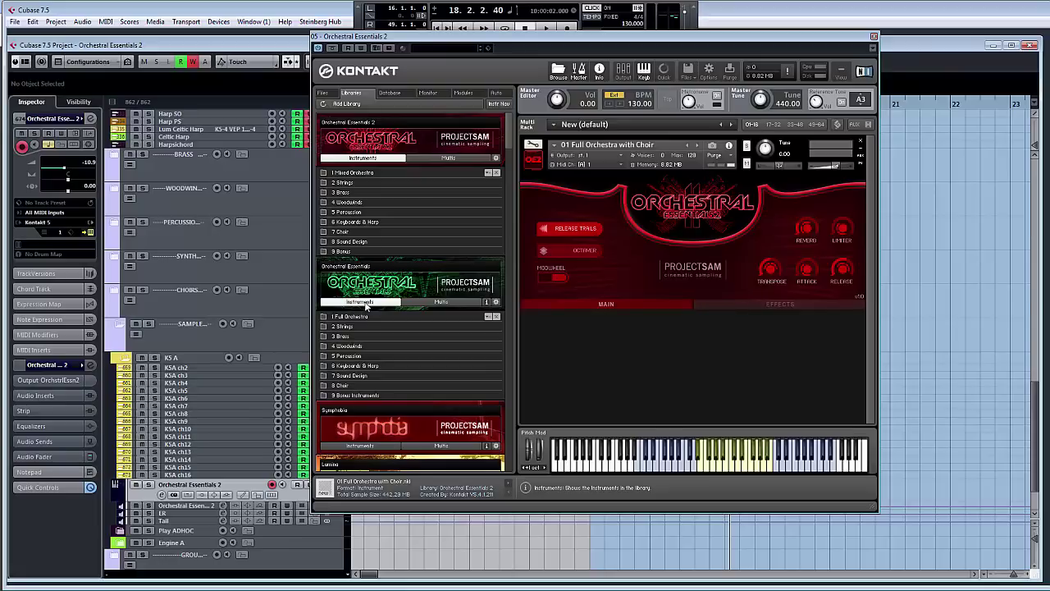
pyautogui.click(367, 303)
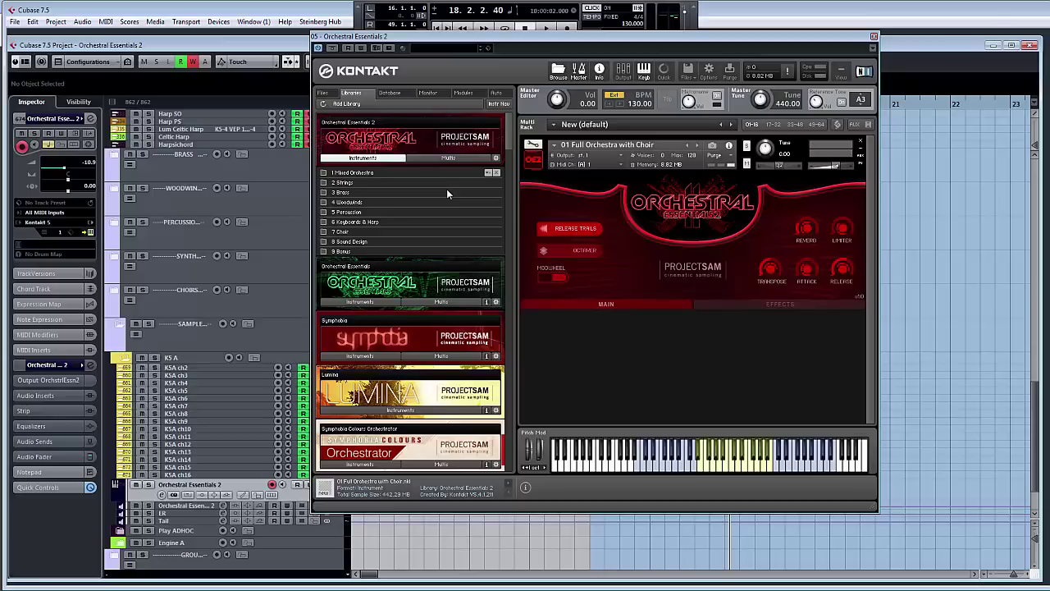
# Expand the 1 Mixed Orchestra folder to reveal its ten .nki patches.
pyautogui.click(387, 172)
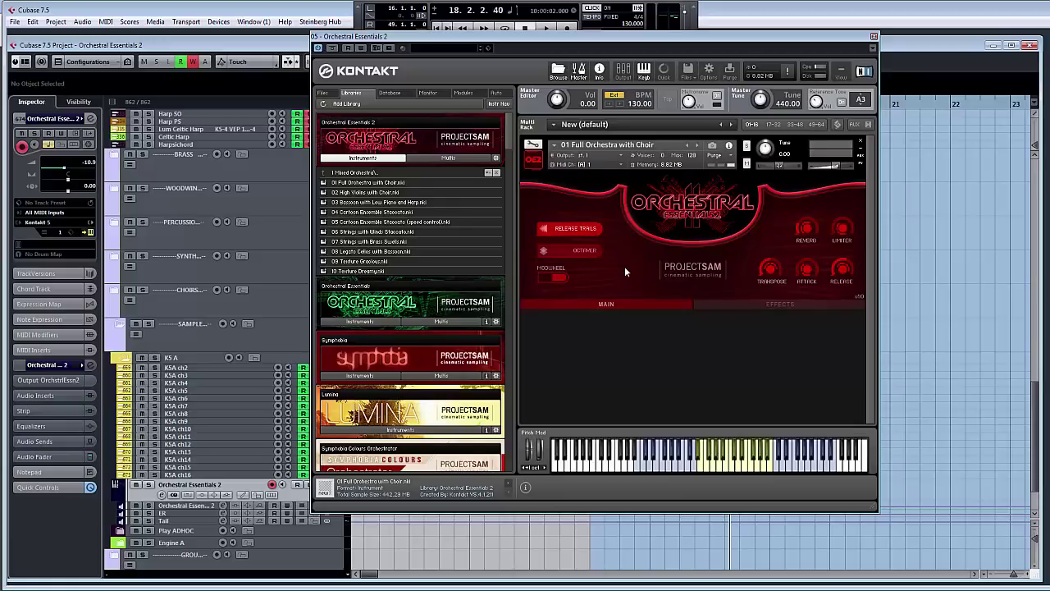
# Load 02 High Violins with Choir.nki from the Mixed Orchestra list.
pyautogui.click(400, 193)
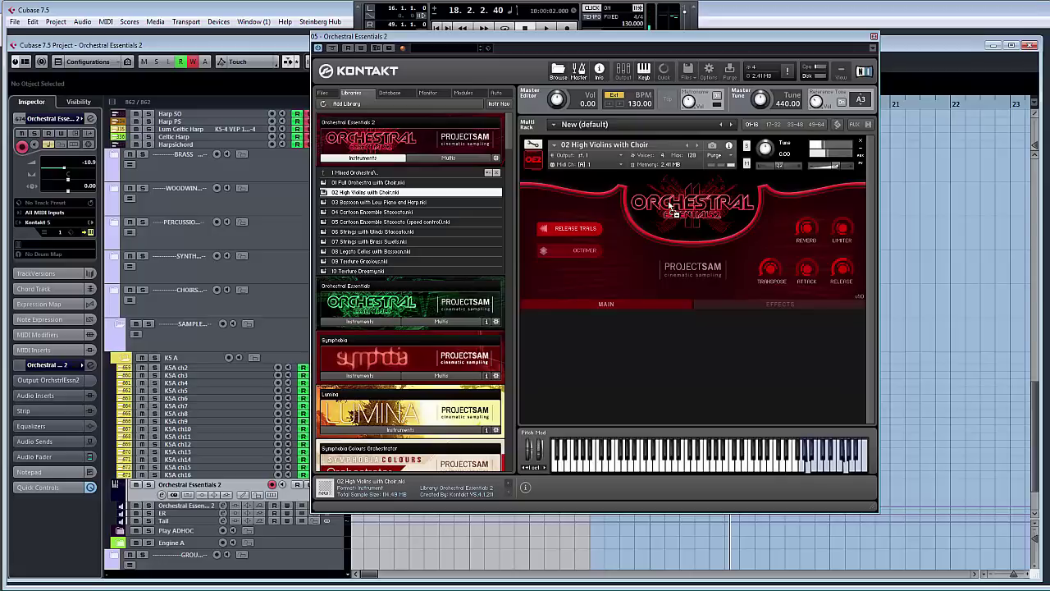
# Select the next patch and load 03 Bassoon with Low Piano and Harp.
pyautogui.press('Down')
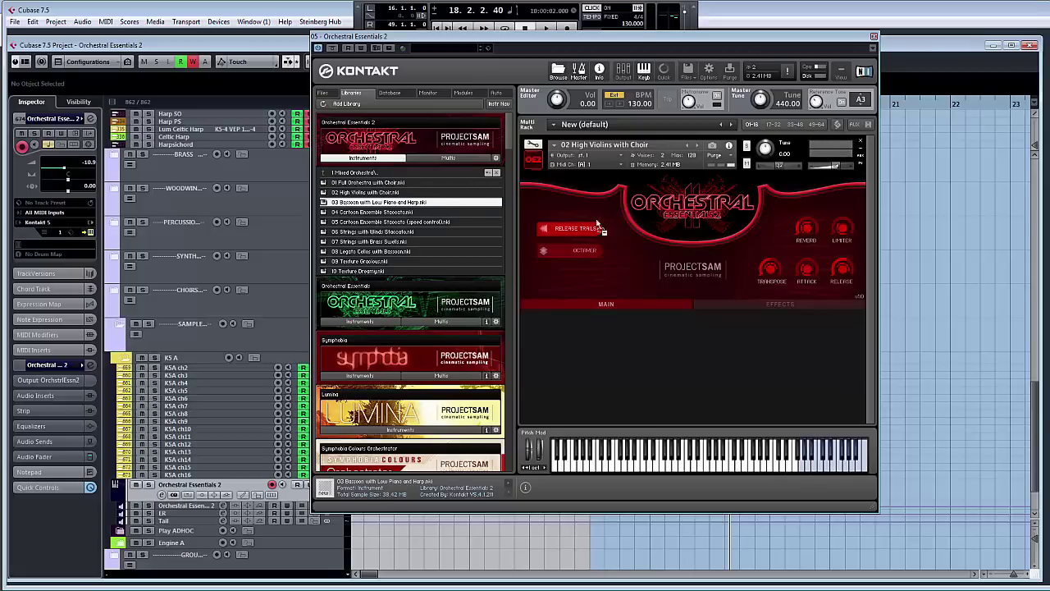
pyautogui.press('Return')
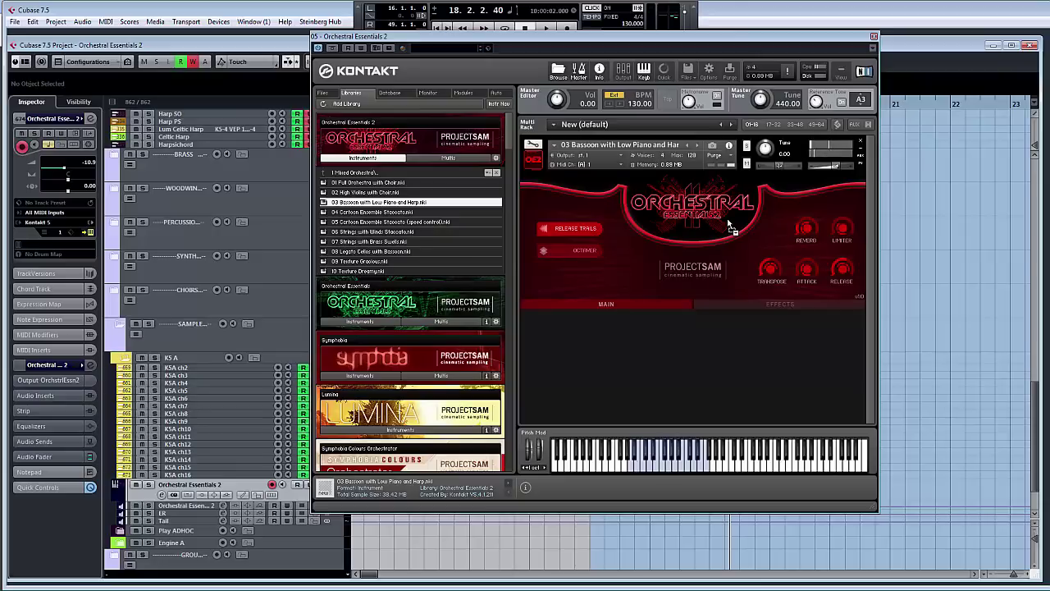
# Load 04 Cartoon Ensemble Staccato.nki, then scroll the library list down and back up.
pyautogui.click(350, 212)
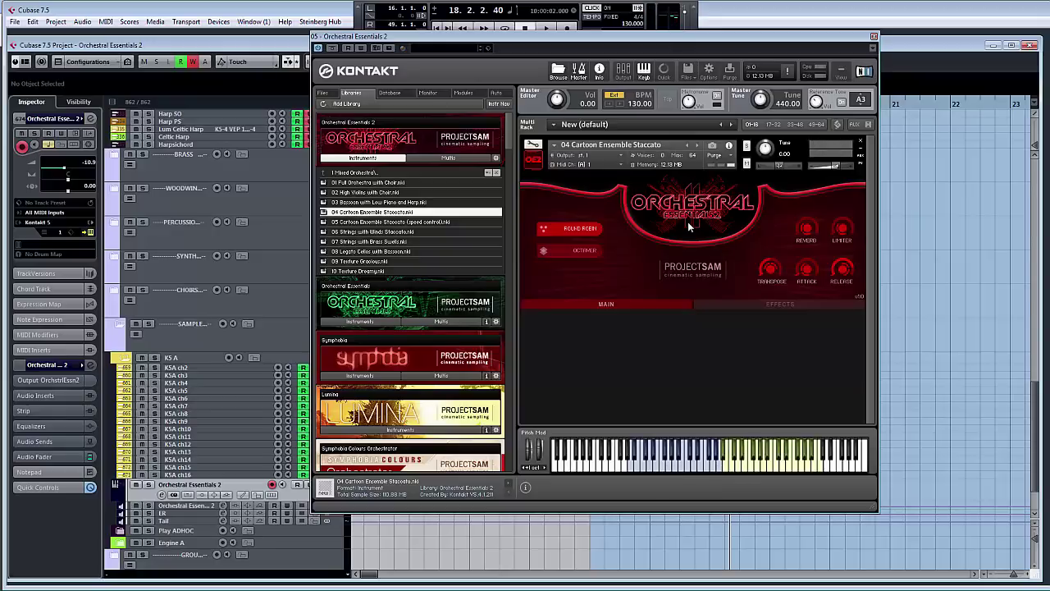
pyautogui.moveTo(504, 133); pyautogui.dragTo(508, 149)
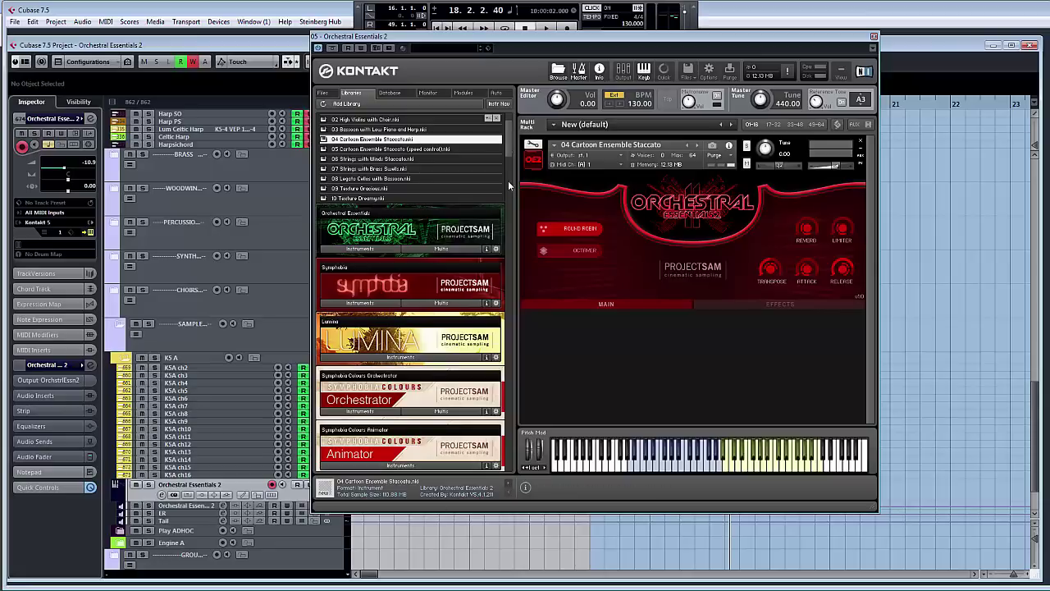
pyautogui.moveTo(511, 151); pyautogui.dragTo(514, 133)
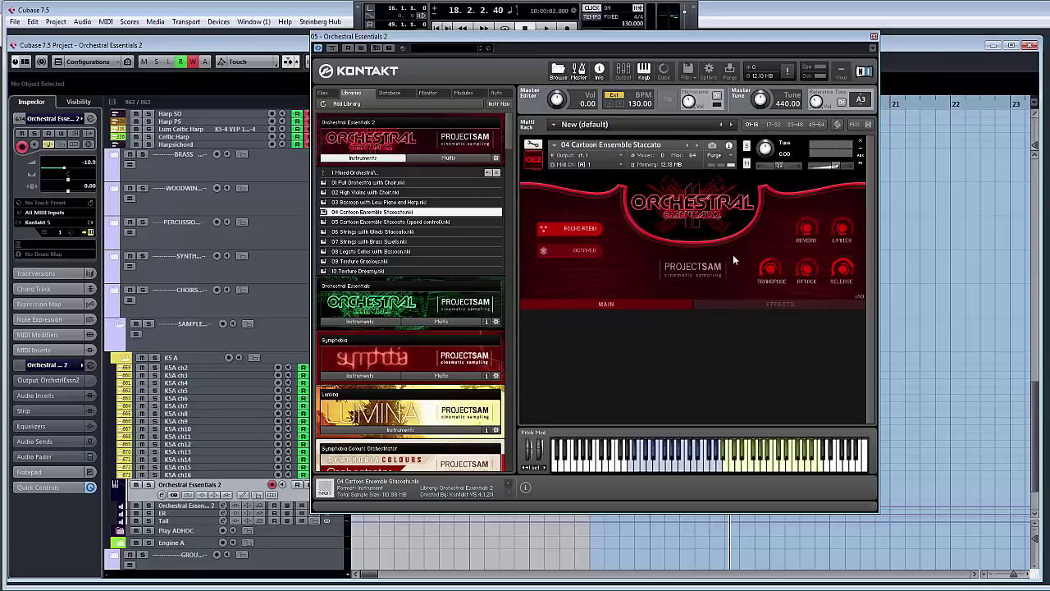
# Show the aux sends, set aux 1 to about -17.4 and aux 2 near -8.8, then trim both.
pyautogui.click(861, 158)
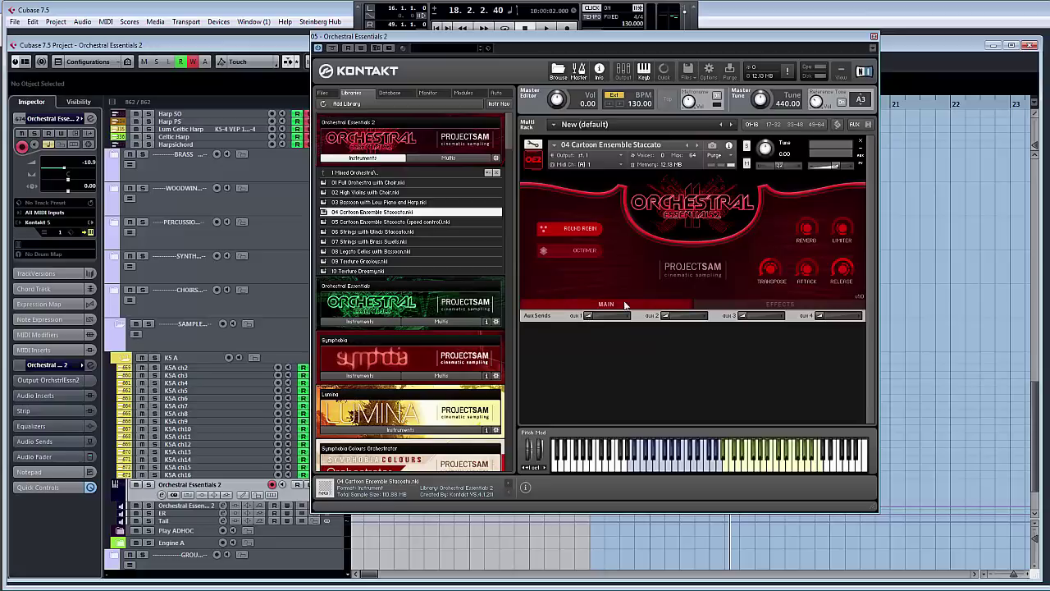
pyautogui.moveTo(595, 316)
pyautogui.moveTo(594, 316); pyautogui.dragTo(609, 318)
pyautogui.moveTo(606, 318); pyautogui.dragTo(597, 318)
pyautogui.moveTo(679, 316)
pyautogui.mouseDown()
pyautogui.moveTo(706, 318)
pyautogui.moveTo(688, 326)
pyautogui.mouseUp()
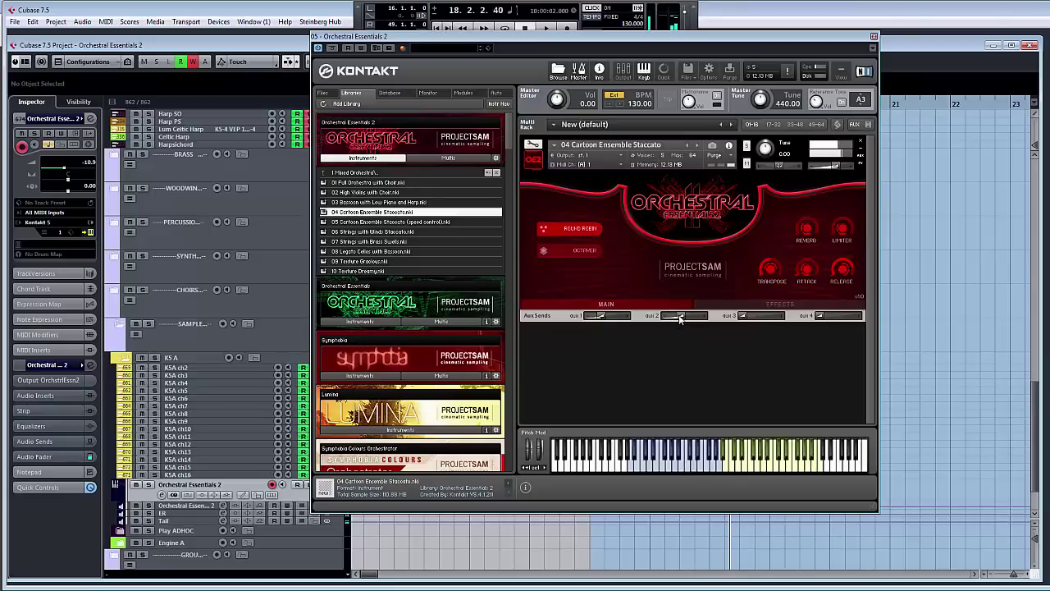
pyautogui.moveTo(680, 320); pyautogui.dragTo(679, 319)
pyautogui.moveTo(601, 320); pyautogui.dragTo(588, 320)
pyautogui.moveTo(684, 320); pyautogui.dragTo(671, 321)
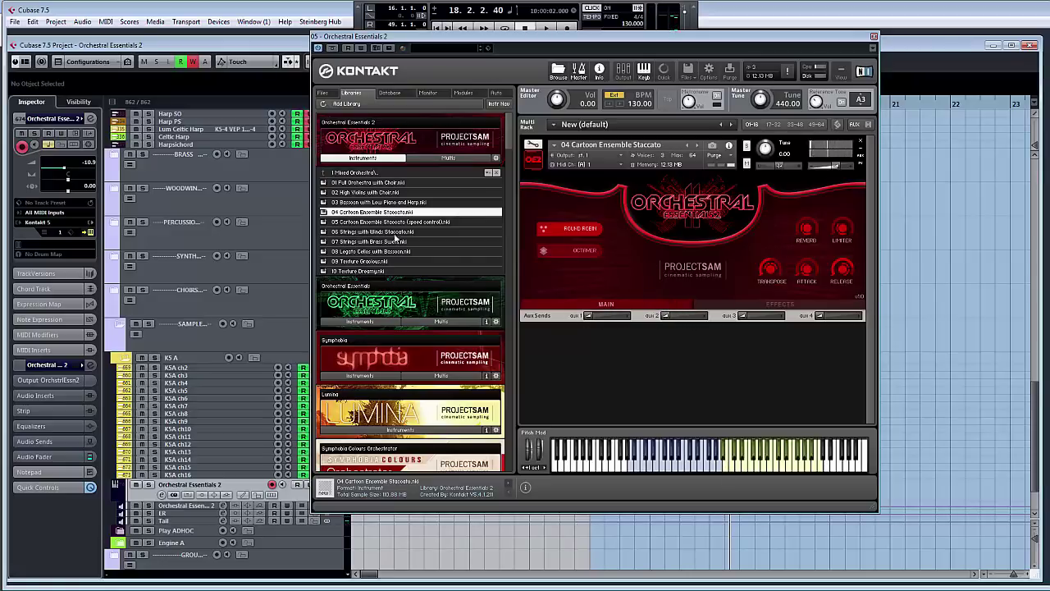
# Select 05 Cartoon Ensemble Staccato (speed control).nki and load it into the rack.
pyautogui.click(417, 223)
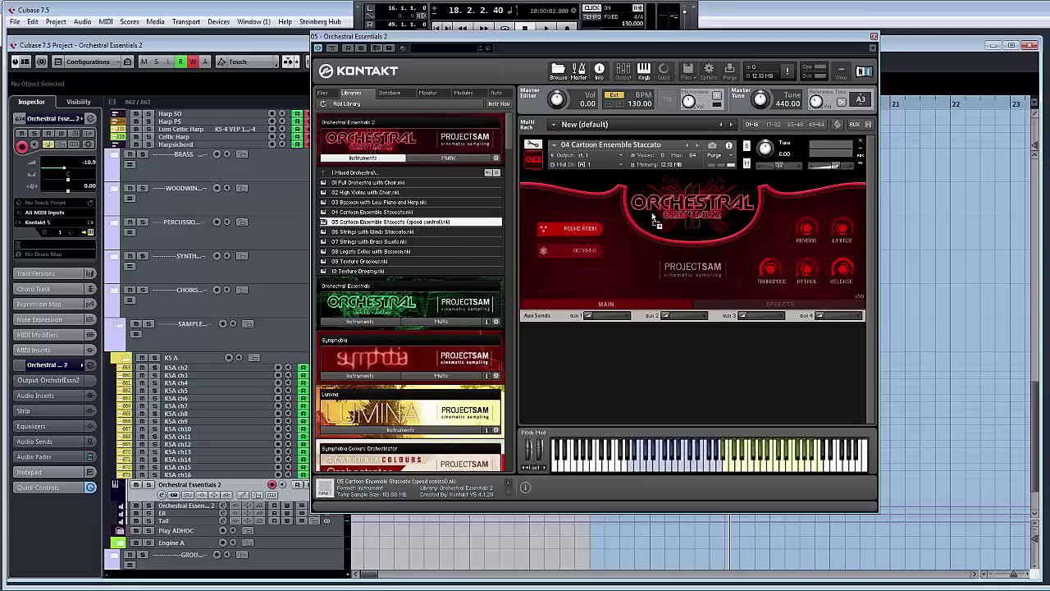
pyautogui.moveTo(657, 222); pyautogui.dragTo(657, 223)
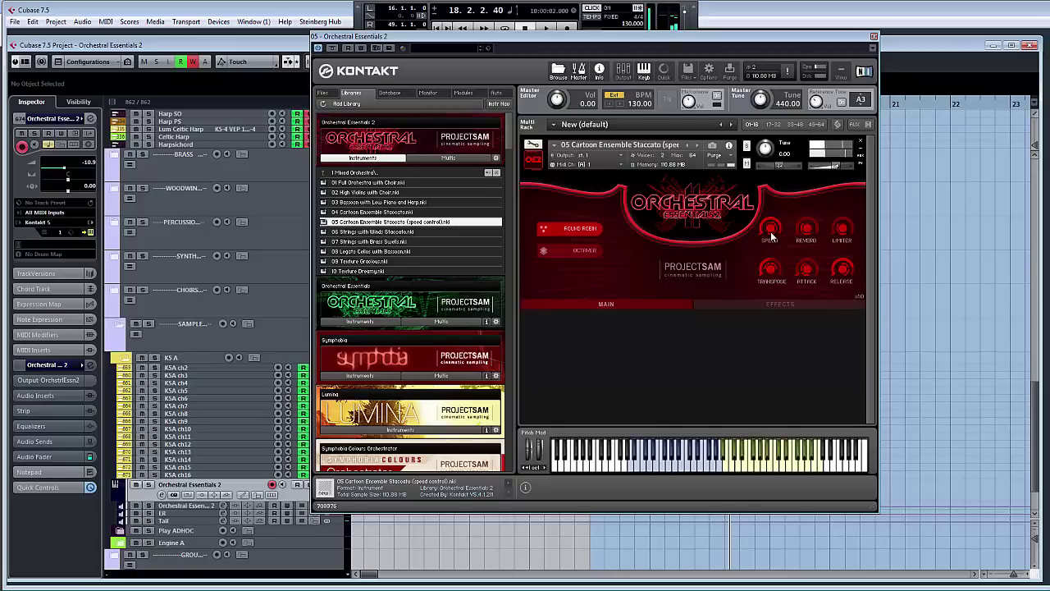
# Load 06 Strings with Winds Staccato.nki, confirming replacement of the current instrument.
pyautogui.doubleClick(401, 233)
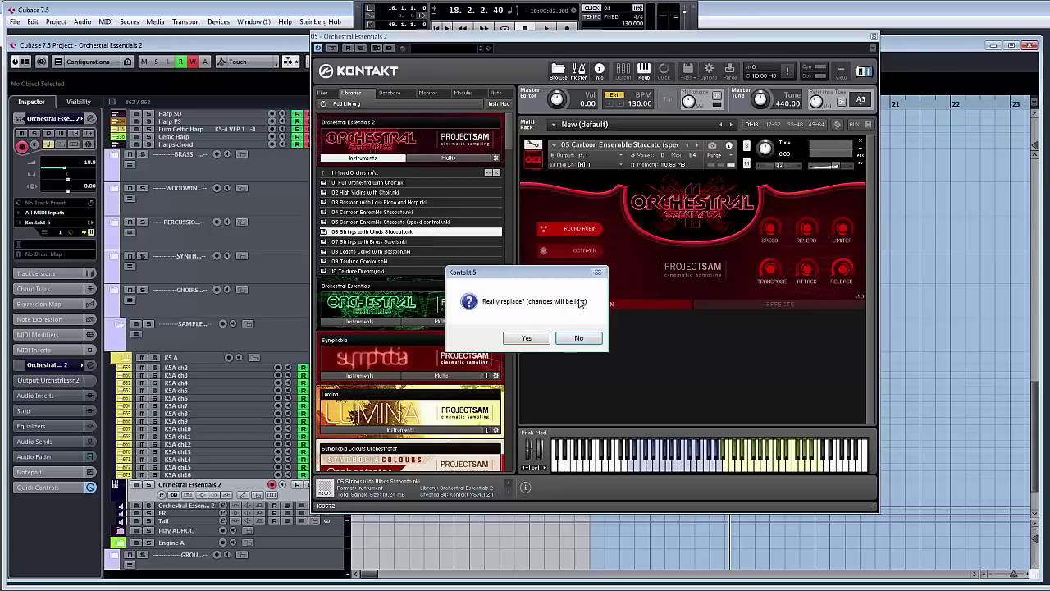
pyautogui.click(545, 341)
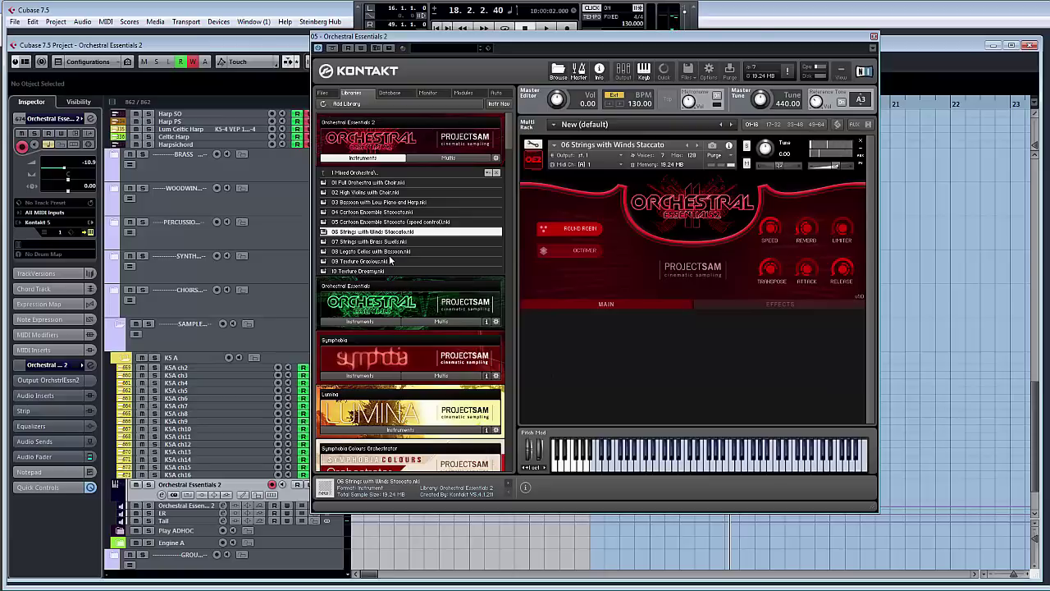
# Step down to 07 Strings with Brass Swells.nki and load it.
pyautogui.press('Down')
pyautogui.press('Return')
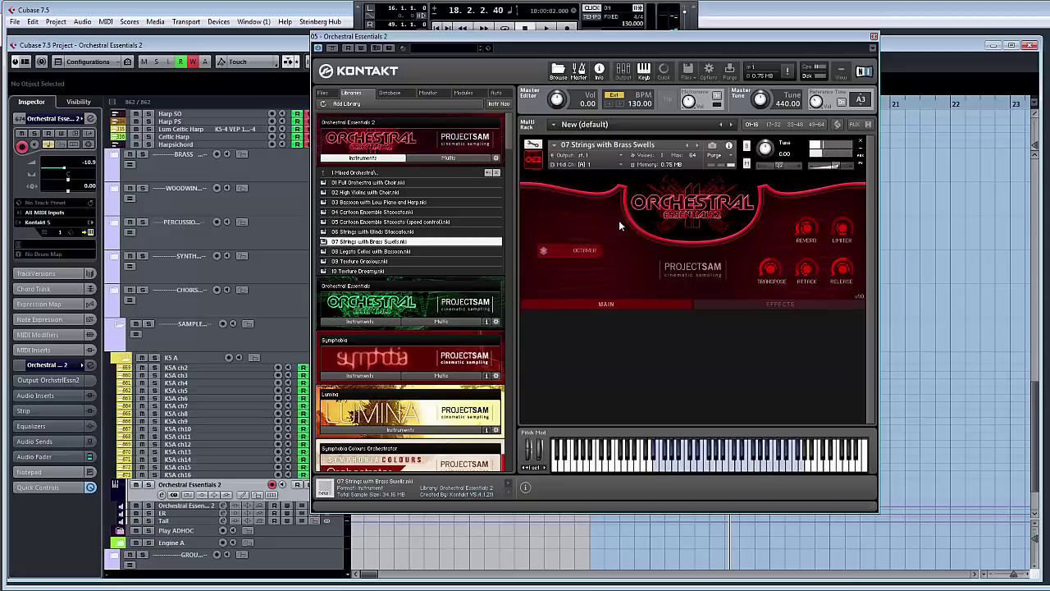
# Step down to 08 Legato Cellos with Bassoon.nki and load it.
pyautogui.press('Down')
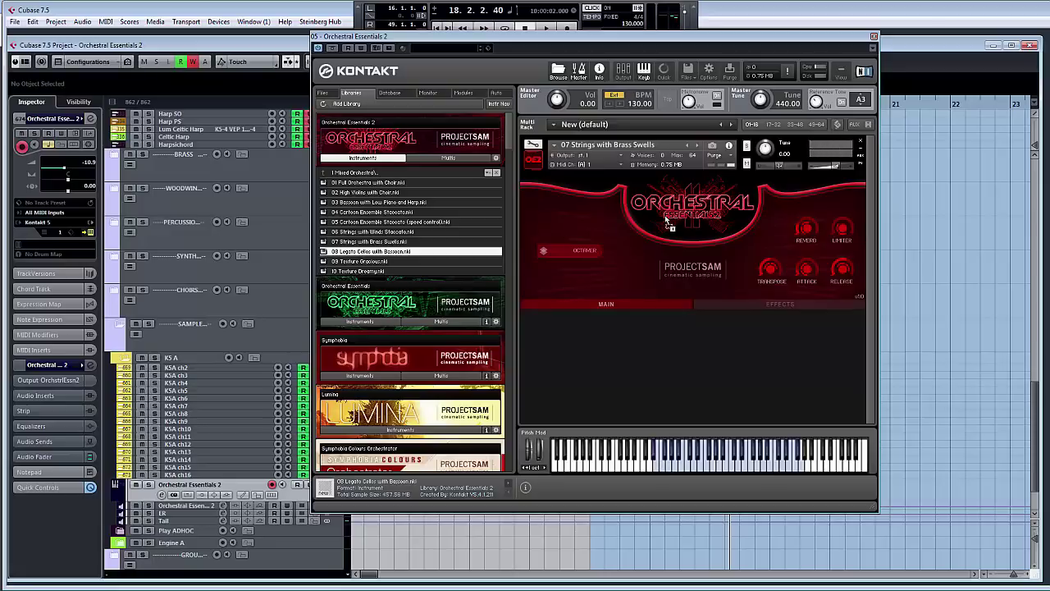
pyautogui.press('Return')
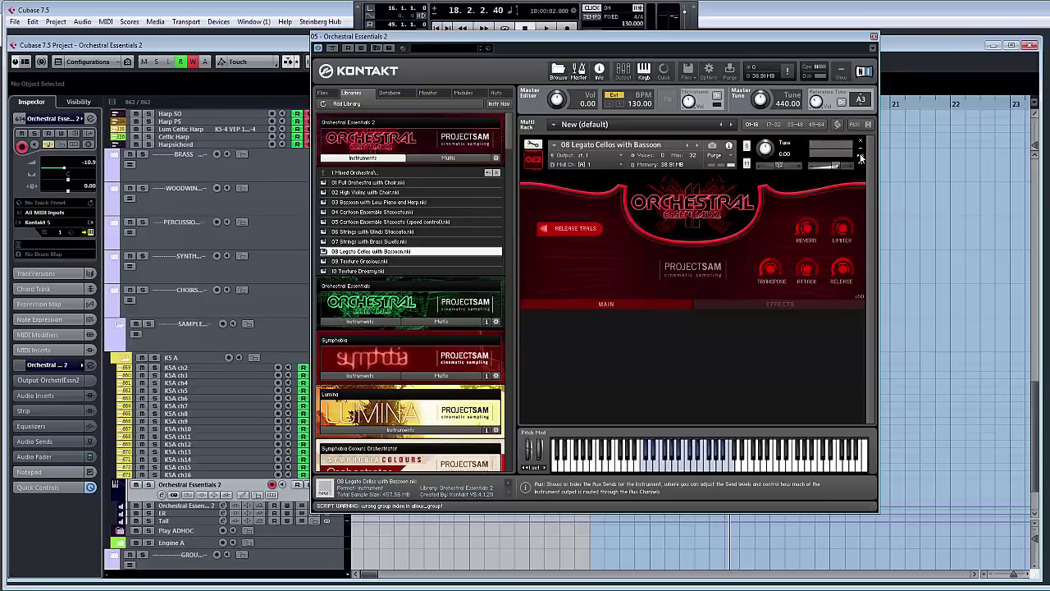
# Show the Legato Cellos aux sends and adjust the aux 1 and aux 2 send levels.
pyautogui.click(860, 157)
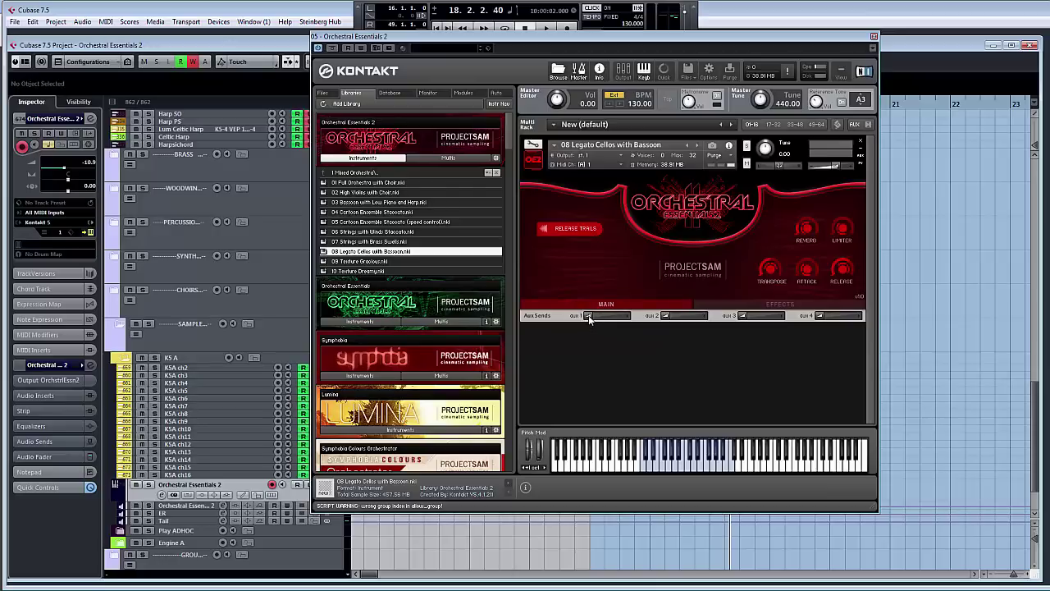
pyautogui.moveTo(589, 319); pyautogui.dragTo(604, 315)
pyautogui.moveTo(668, 317); pyautogui.dragTo(679, 320)
pyautogui.moveTo(602, 315)
pyautogui.mouseDown()
pyautogui.moveTo(578, 316)
pyautogui.moveTo(587, 317)
pyautogui.mouseUp()
pyautogui.moveTo(674, 316); pyautogui.dragTo(656, 316)
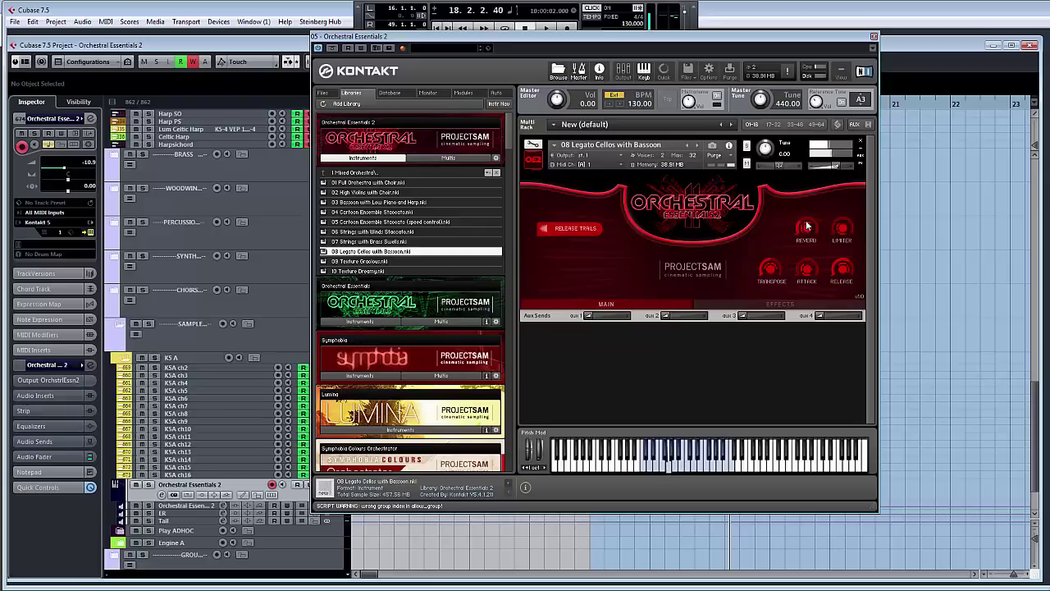
# Lower the instrument's reverb amount and raise the aux 1 send to -8.8.
pyautogui.moveTo(807, 226); pyautogui.dragTo(806, 235)
pyautogui.moveTo(602, 320); pyautogui.dragTo(605, 318)
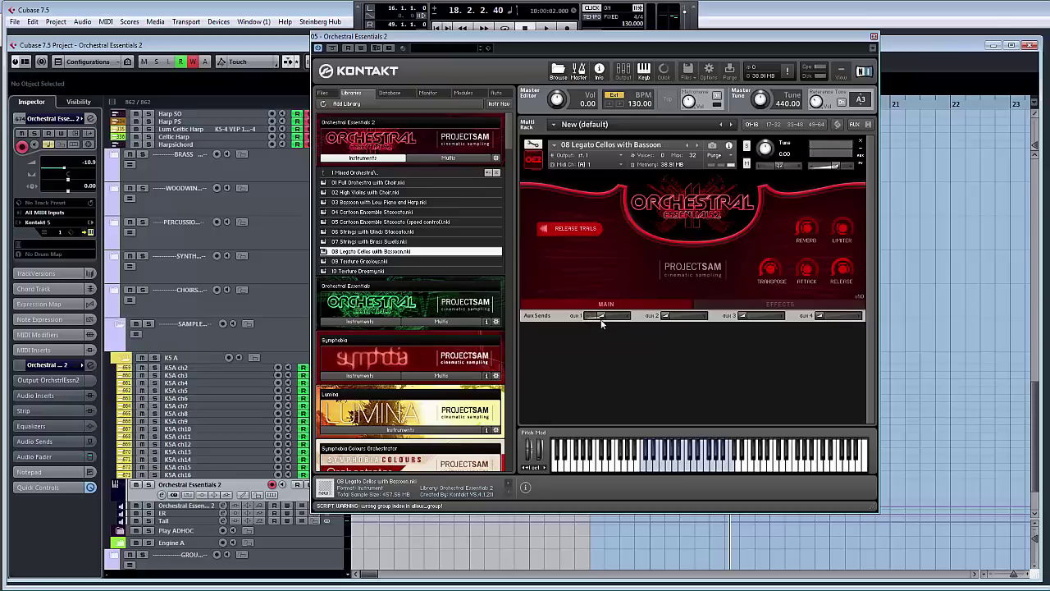
pyautogui.moveTo(601, 323); pyautogui.dragTo(601, 321)
# Load 09 Texture Gracious.nki and confirm it replaces 08 Legato Cellos with Bassoon.
pyautogui.doubleClick(369, 261)
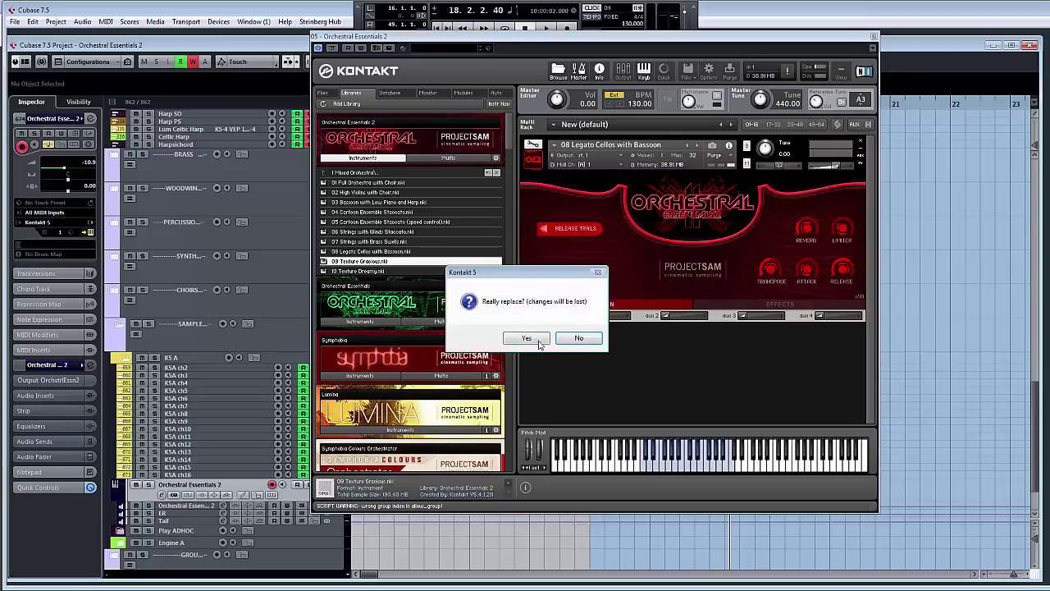
pyautogui.click(527, 339)
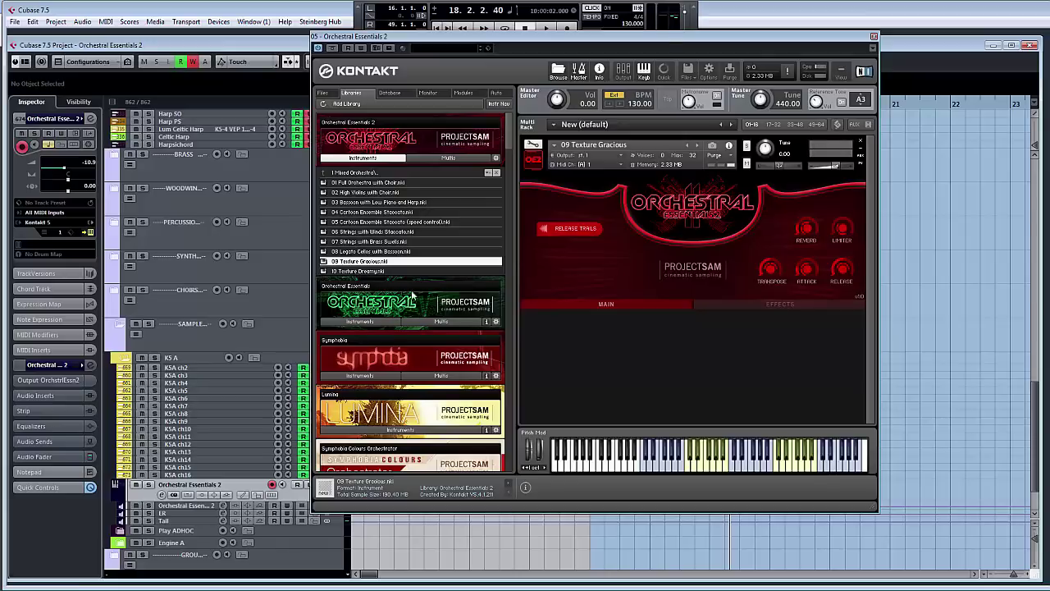
# Drag 10 Texture Dreamy.nki from the patch list onto the instrument rack slot.
pyautogui.click(359, 270)
pyautogui.moveTo(358, 271); pyautogui.dragTo(668, 215)
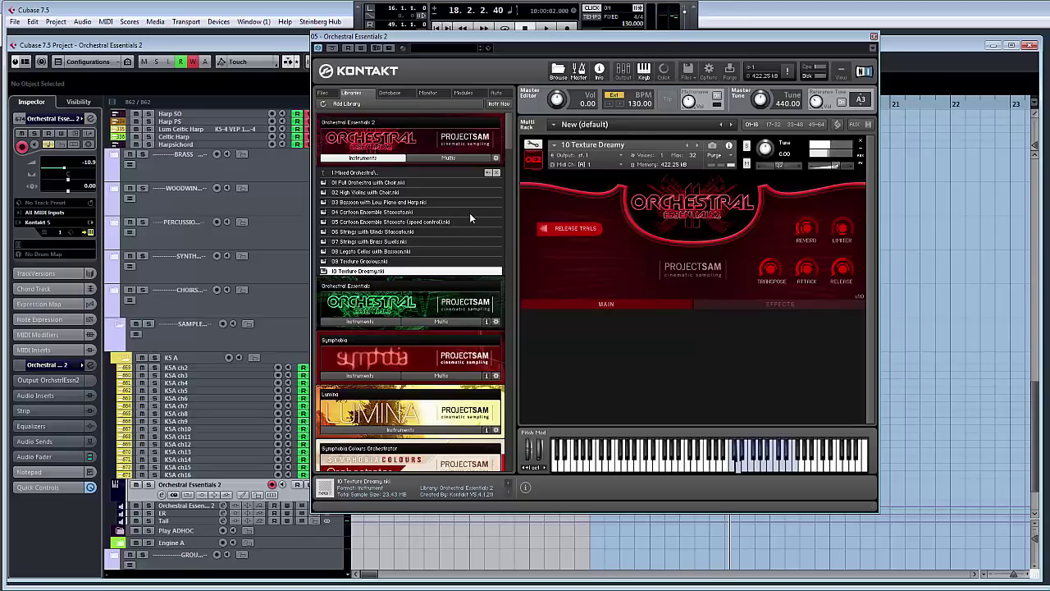
# Open the 2 Strings folder and load 1 String Ensemble Sordino.nki into the rack.
pyautogui.click(389, 174)
pyautogui.click(391, 176)
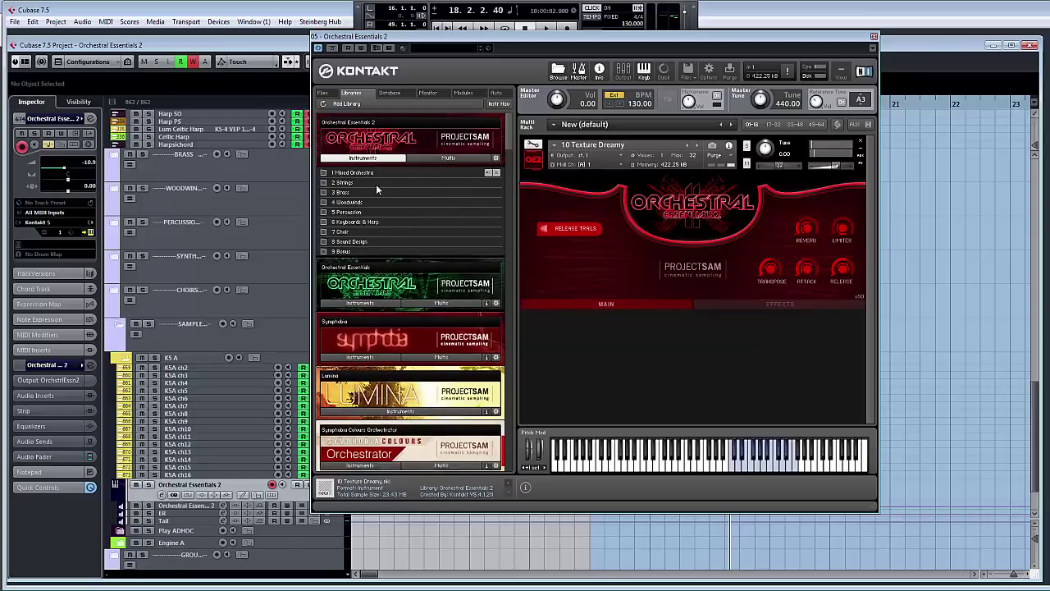
pyautogui.doubleClick(376, 184)
pyautogui.click(369, 183)
pyautogui.moveTo(563, 205); pyautogui.dragTo(675, 205)
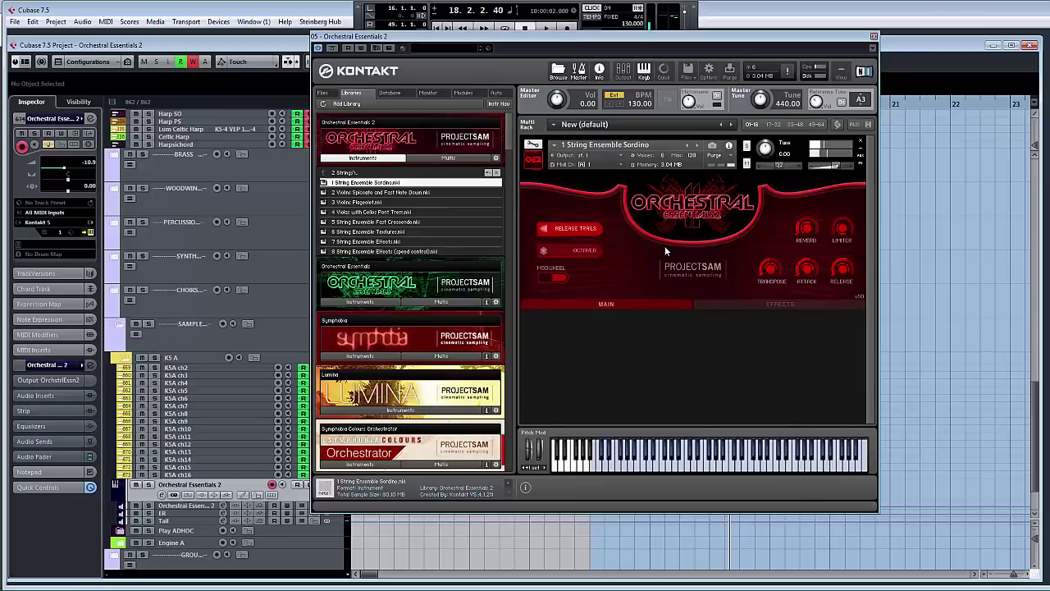
# Briefly load 2 Violins Spiccato and Fast Note Down, then replace it with 3 Violins Flageolet.
pyautogui.click(357, 193)
pyautogui.moveTo(357, 200); pyautogui.dragTo(602, 214)
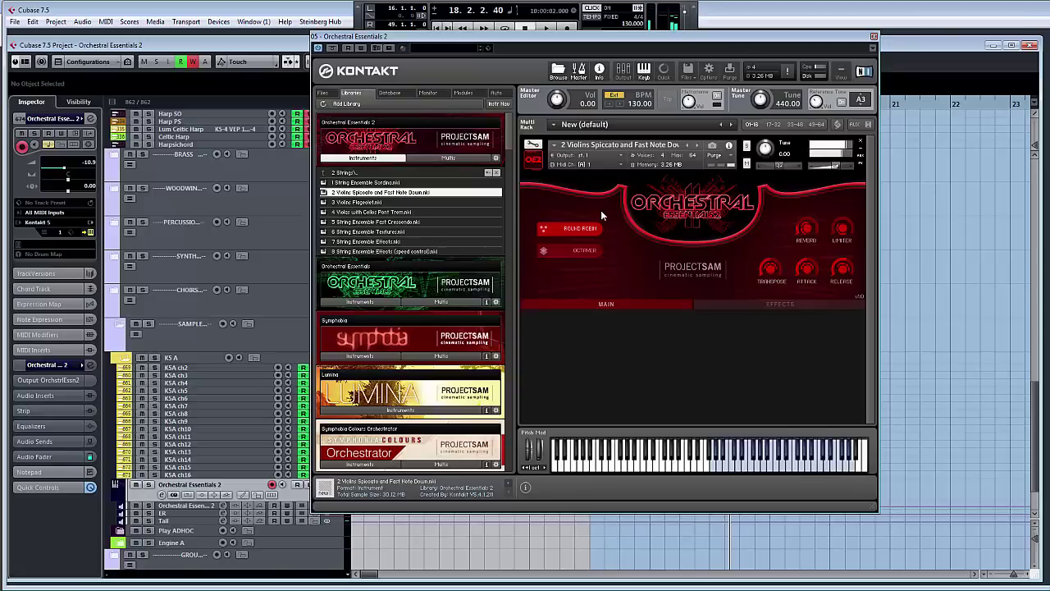
pyautogui.moveTo(369, 202); pyautogui.dragTo(682, 210)
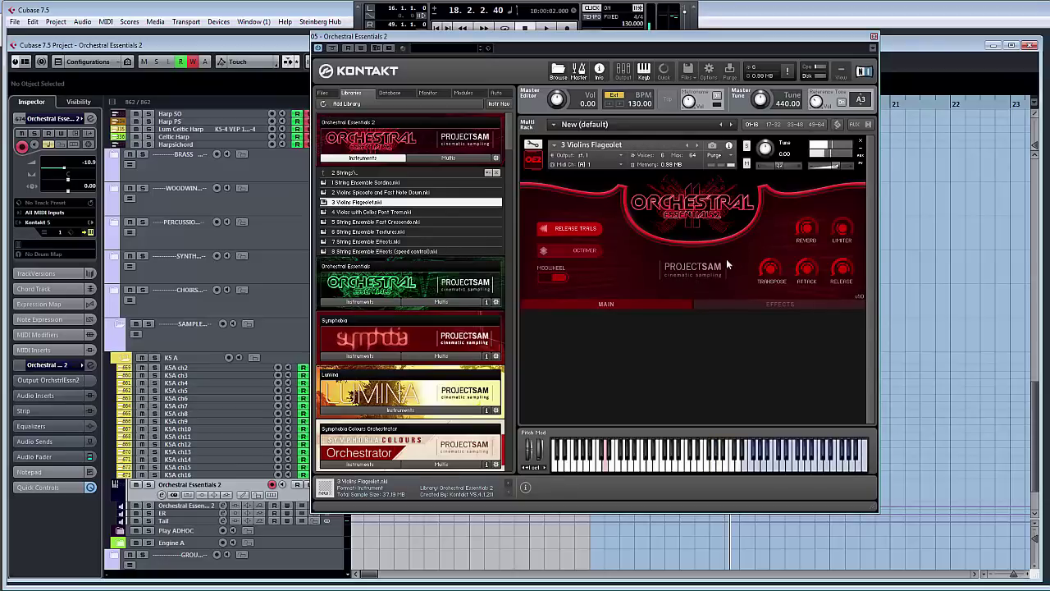
# Nudge the 3 Violins Flageolet instrument volume down slightly.
pyautogui.moveTo(833, 171); pyautogui.dragTo(831, 170)
pyautogui.click(369, 212)
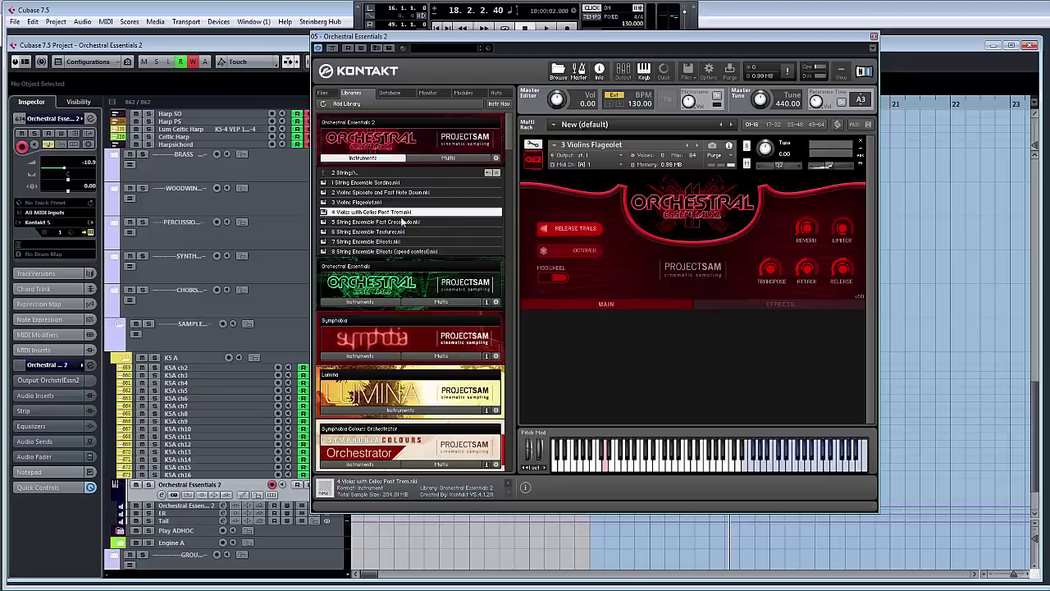
pyautogui.moveTo(402, 215); pyautogui.dragTo(659, 205)
pyautogui.click(529, 338)
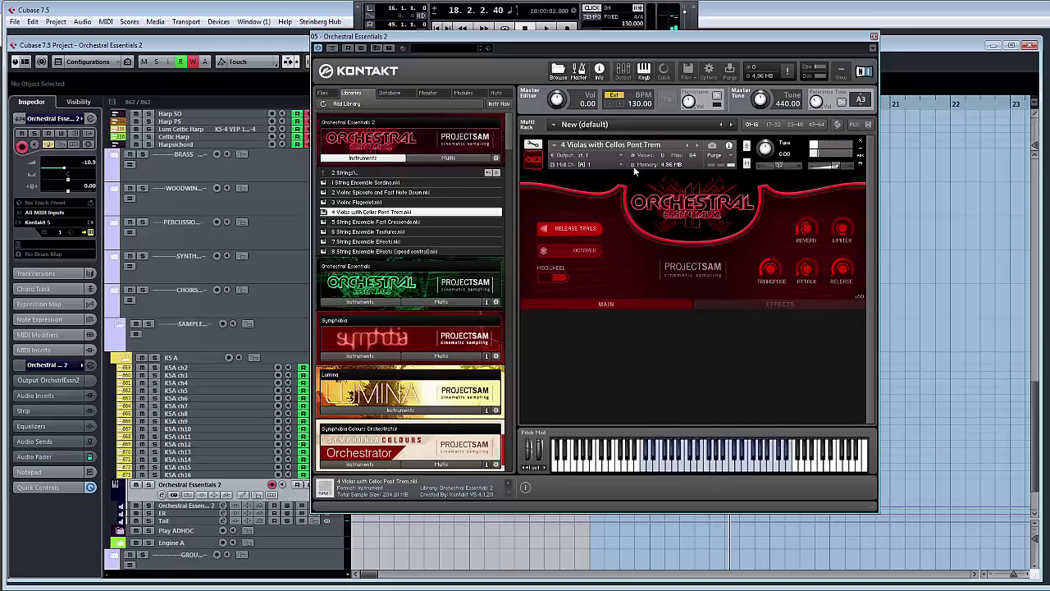
# Load 5 String Ensemble Fast Crescendo, then drag 6 String Ensemble Textures onto the rack.
pyautogui.doubleClick(416, 221)
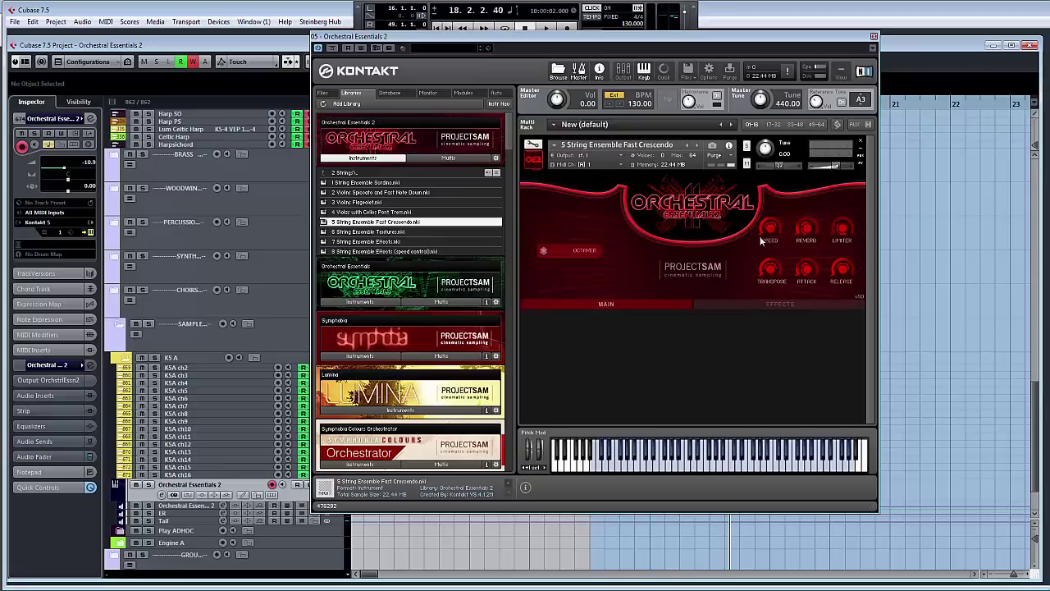
pyautogui.click(358, 233)
pyautogui.moveTo(359, 236); pyautogui.dragTo(635, 220)
# Confirm replacing the Fast Crescendo patch with 6 String Ensemble Textures.
pyautogui.click(527, 339)
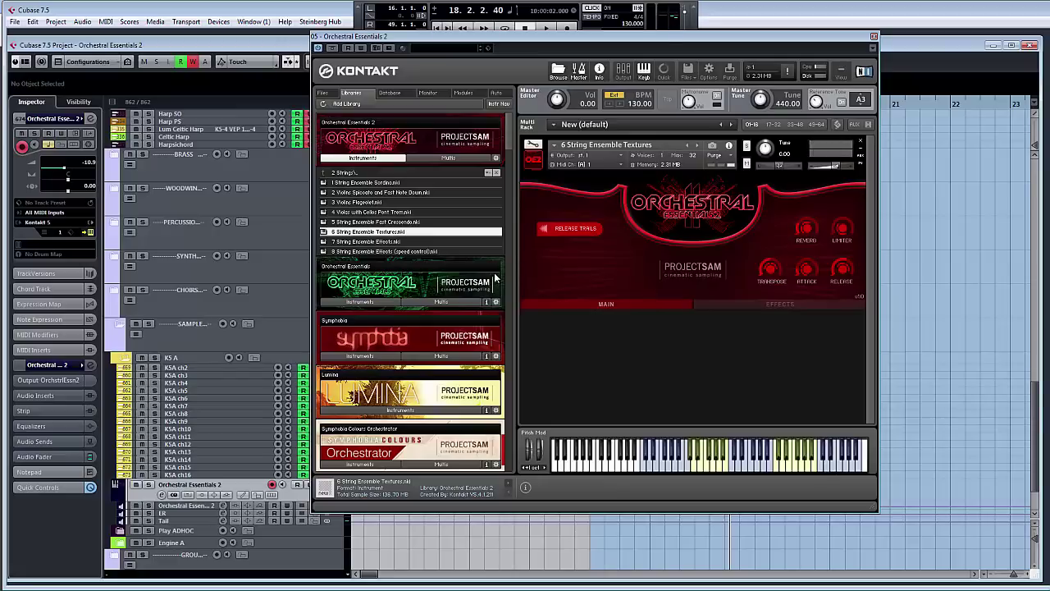
# Drag 7 String Ensemble Effects.nki from the Libraries list onto the rack over Textures.
pyautogui.click(380, 242)
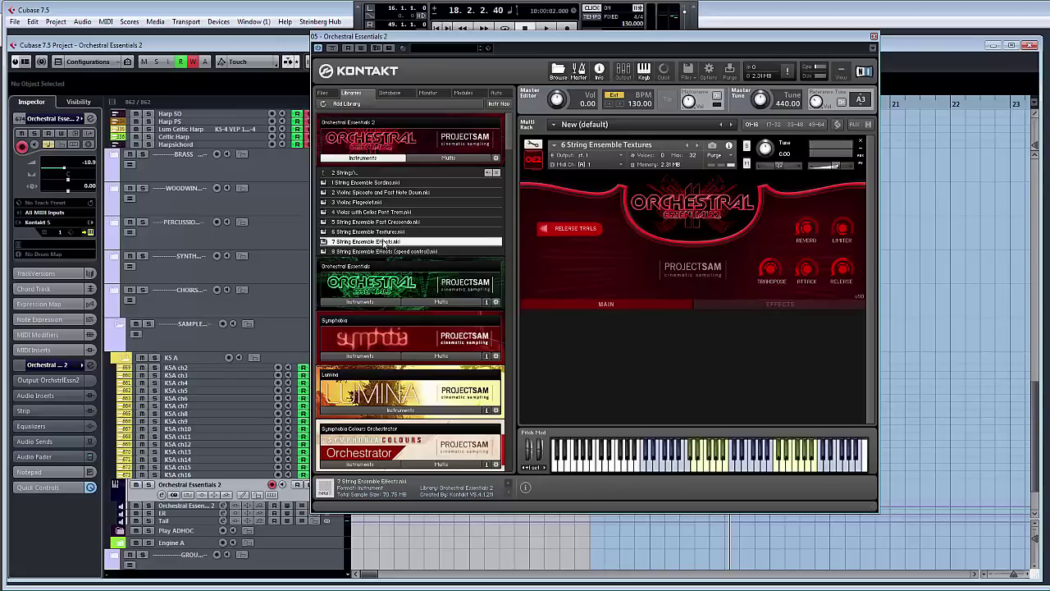
pyautogui.moveTo(379, 242); pyautogui.dragTo(642, 220)
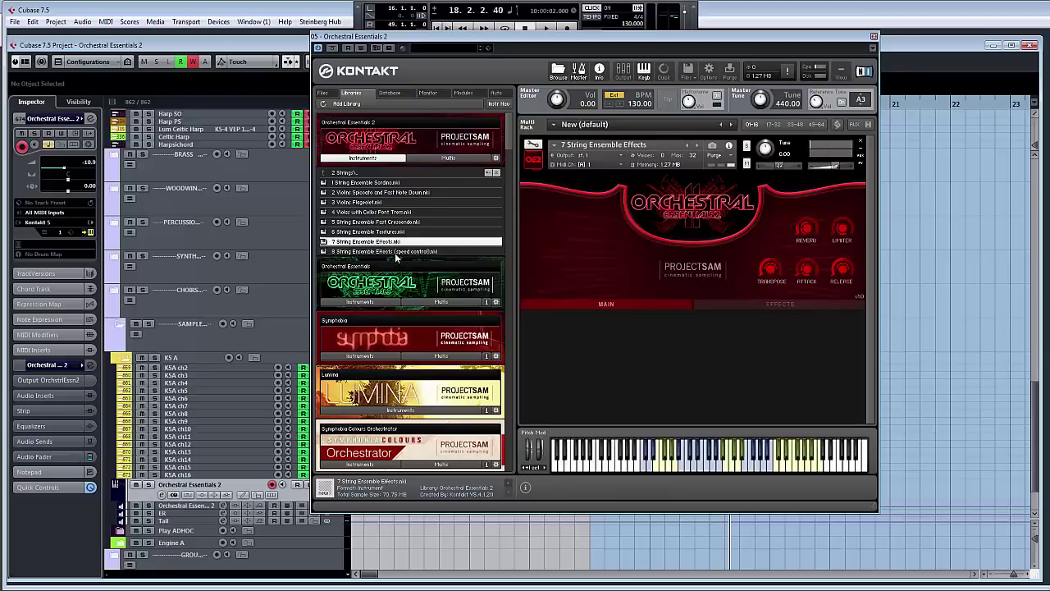
# Go up to the 3 Brass folder and load 1 Epic French Horns.nki into the rack.
pyautogui.click(396, 253)
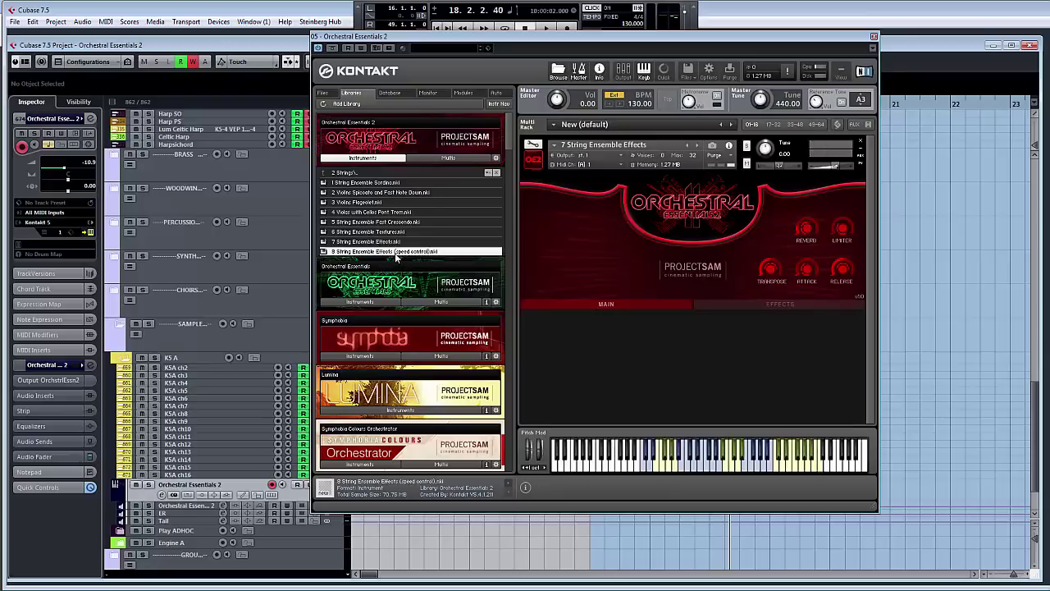
pyautogui.click(364, 174)
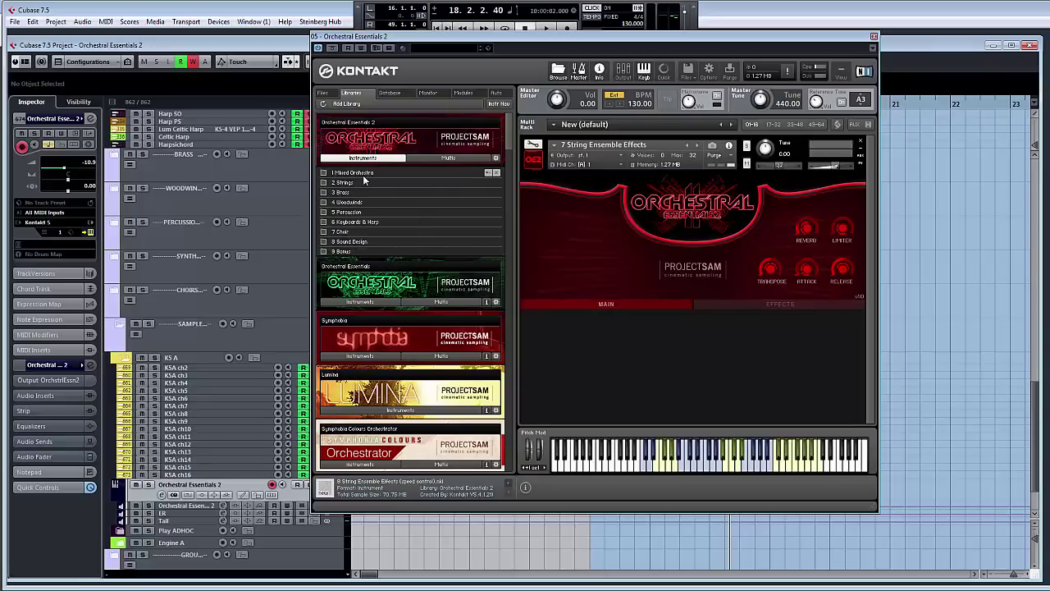
pyautogui.click(363, 192)
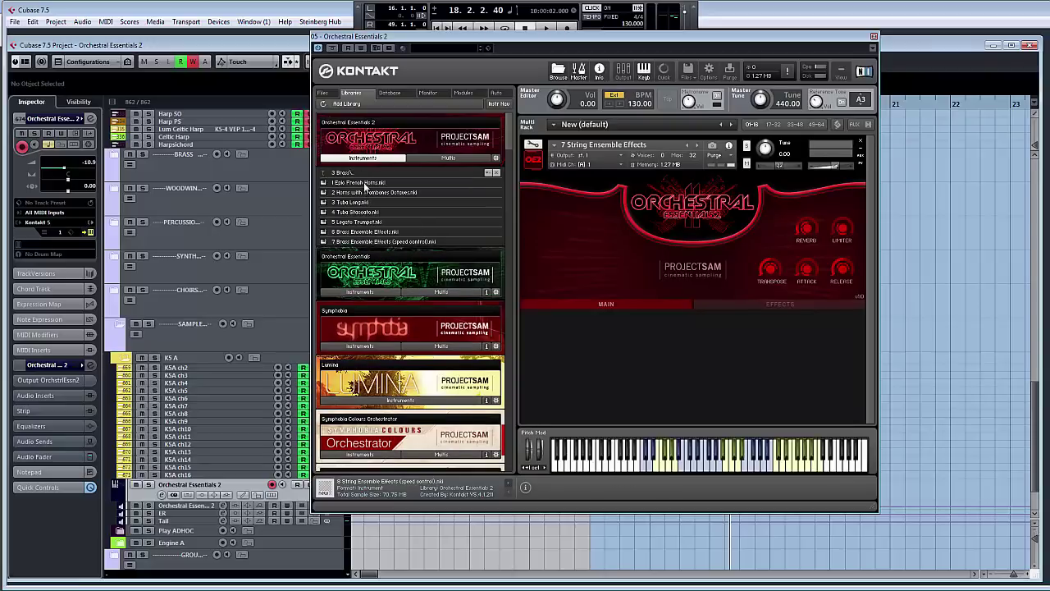
pyautogui.click(363, 182)
pyautogui.moveTo(678, 223); pyautogui.dragTo(678, 227)
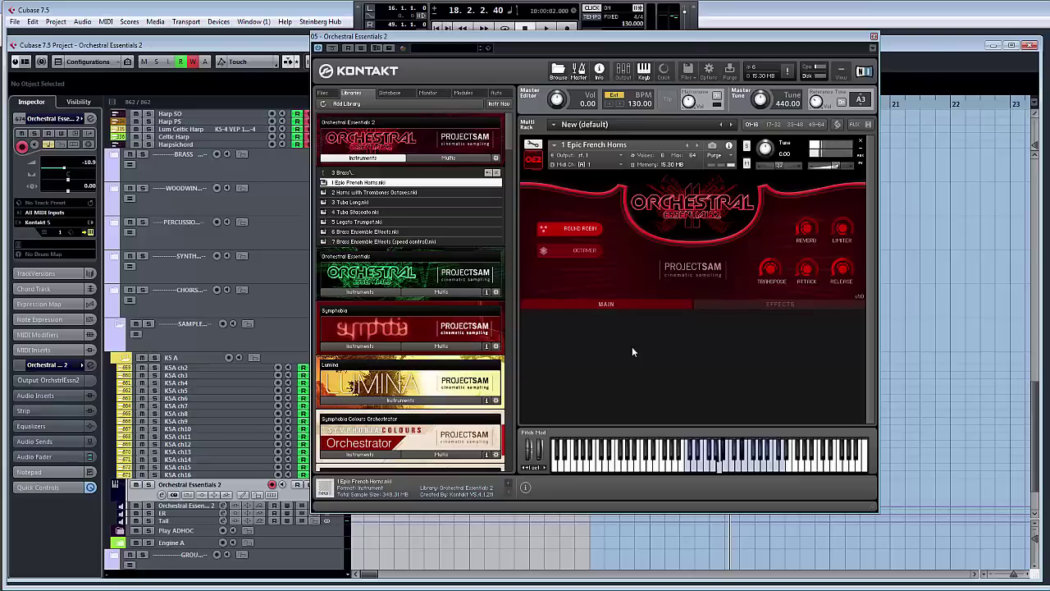
# Load 2 Horns with Trombones Octaves over 1 Epic French Horns, then select 3 Tuba Long.
pyautogui.click(416, 192)
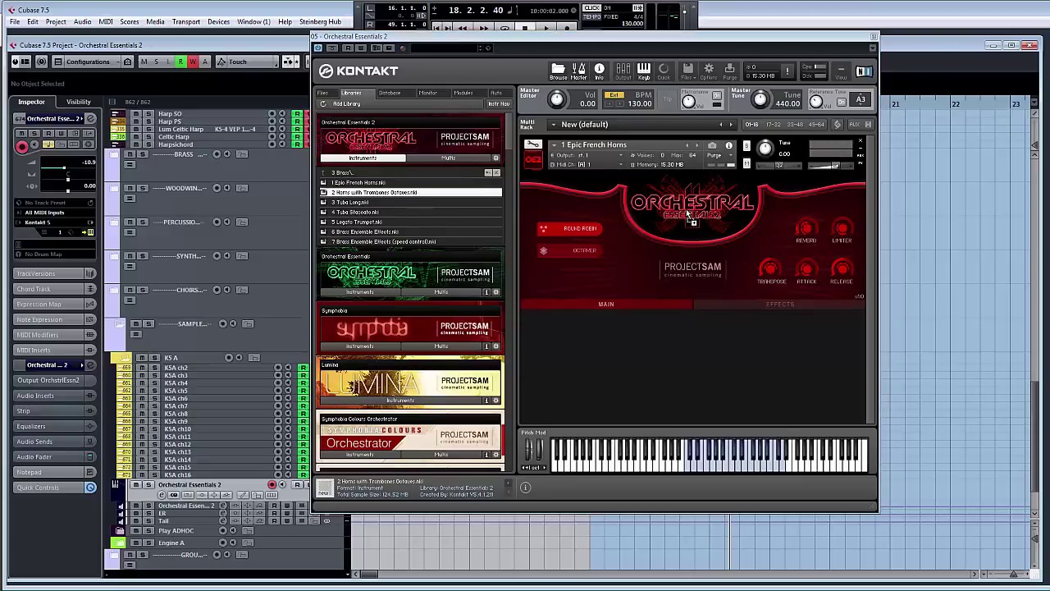
pyautogui.moveTo(686, 209); pyautogui.dragTo(684, 209)
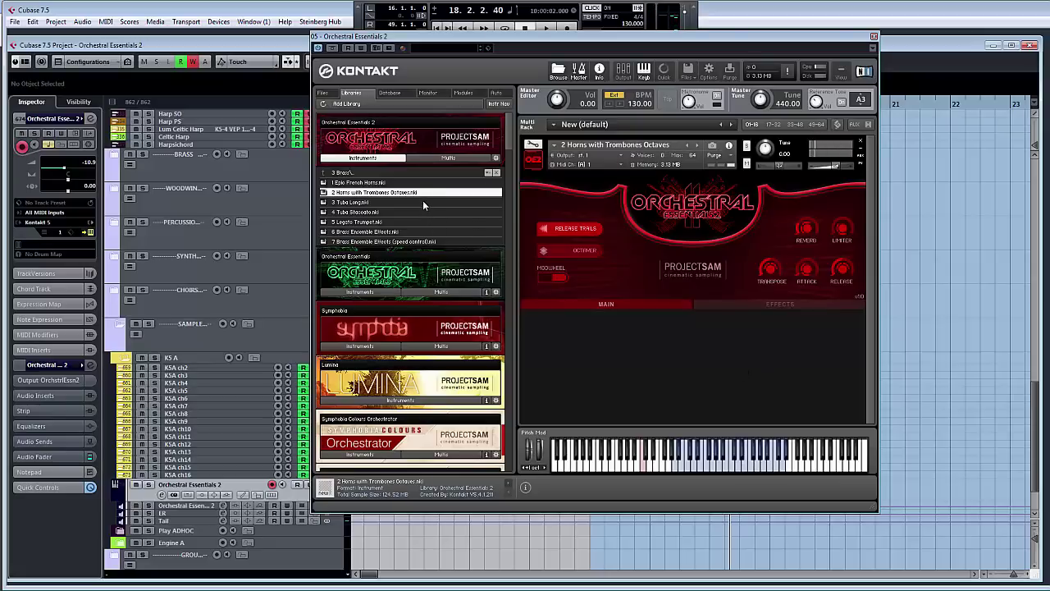
pyautogui.press('Down')
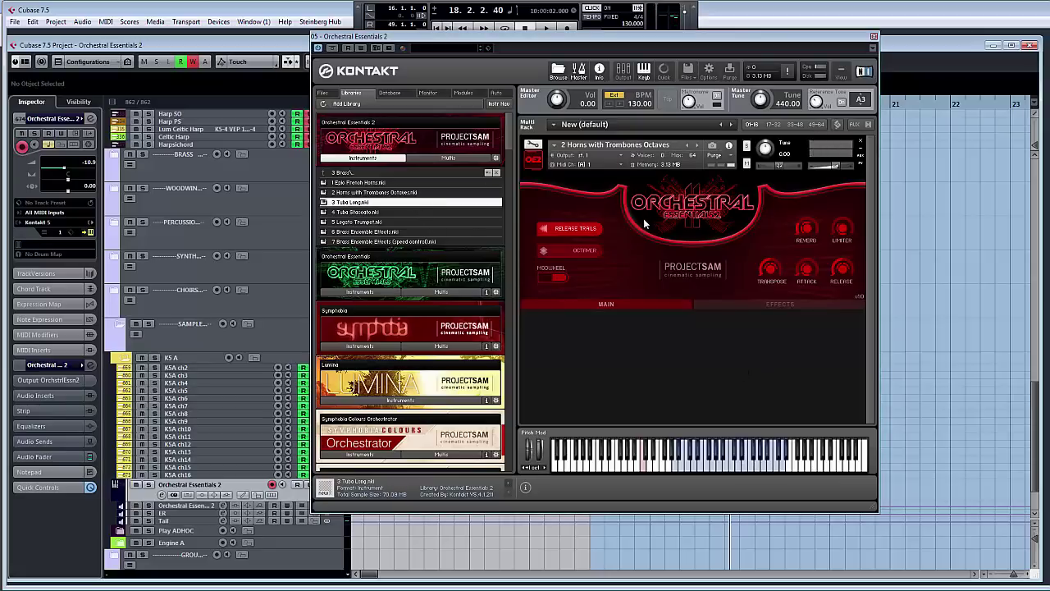
# Load 3 Tuba Long.nki, then drag 4 Tuba Staccato.nki onto the rack to replace it.
pyautogui.press('Return')
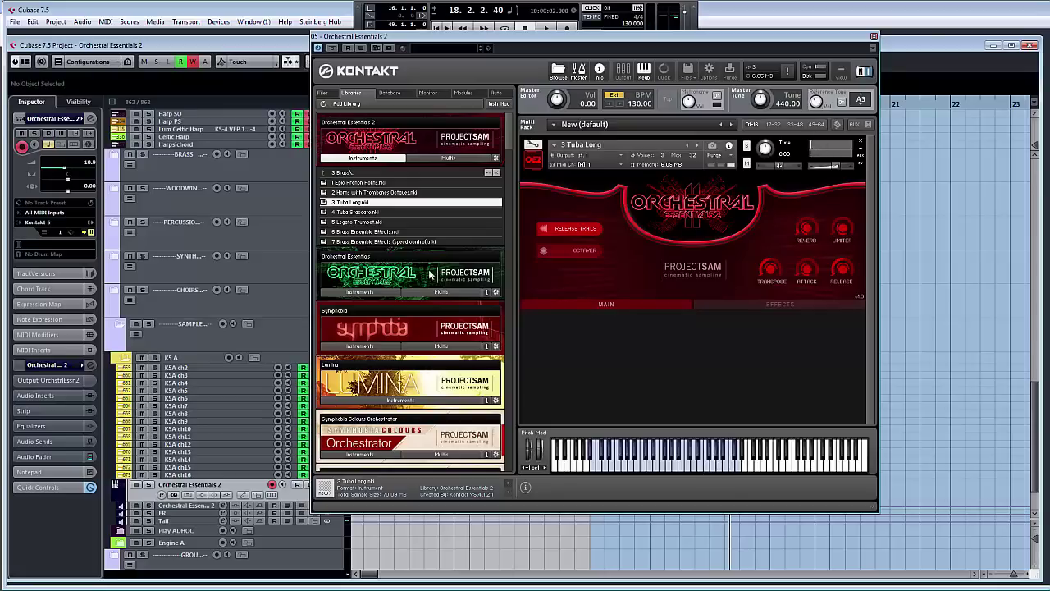
pyautogui.click(434, 212)
pyautogui.moveTo(434, 215); pyautogui.dragTo(612, 206)
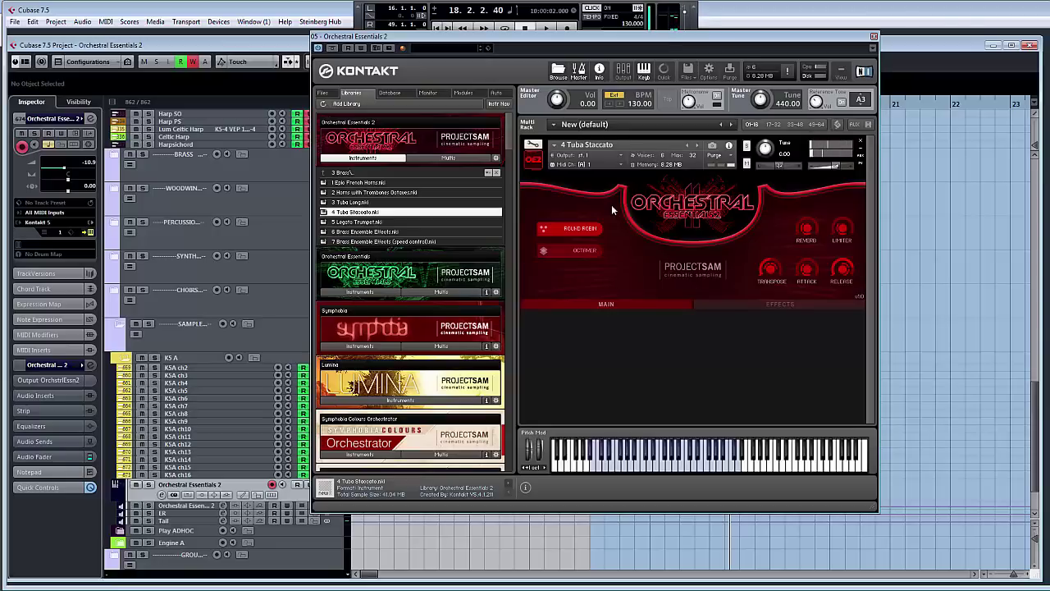
# Load 5 Legato Trumpet.nki from the Brass list in place of 4 Tuba Staccato.
pyautogui.click(429, 223)
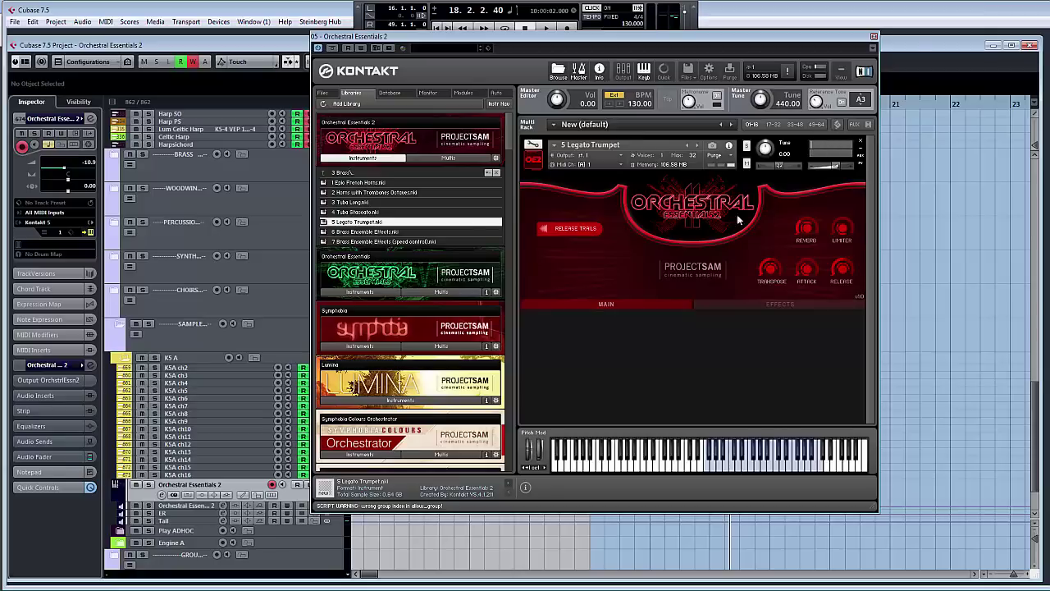
# Load 6 Brass Ensemble Effects.nki, then switch the browser's folder list to 4 Woodwinds.
pyautogui.click(392, 232)
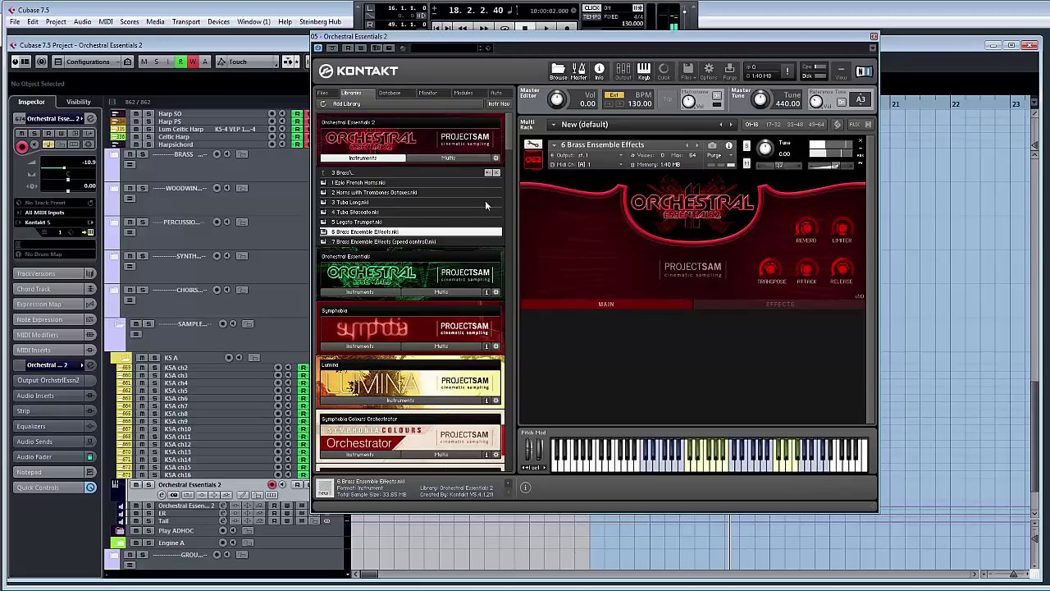
pyautogui.click(386, 171)
# Choose the 4 Woodwinds folder and drag 1 Legato Flute.nki over Brass Ensemble Effects.
pyautogui.click(387, 200)
pyautogui.click(379, 182)
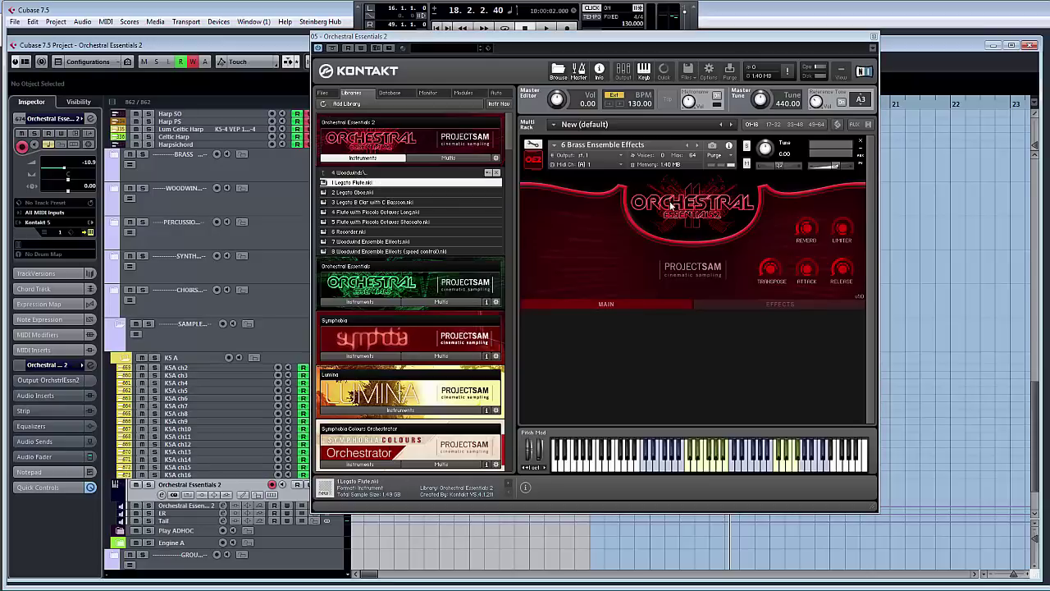
pyautogui.moveTo(671, 205); pyautogui.dragTo(666, 210)
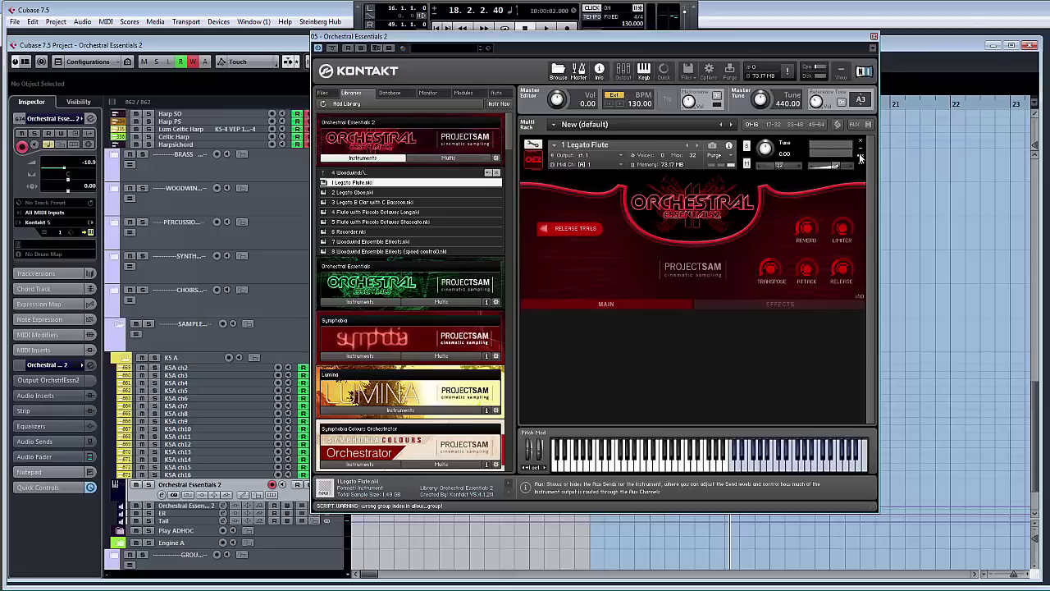
# Show the Legato Flute's aux sends and raise aux 1 from -18.5 to about -13.2.
pyautogui.click(860, 156)
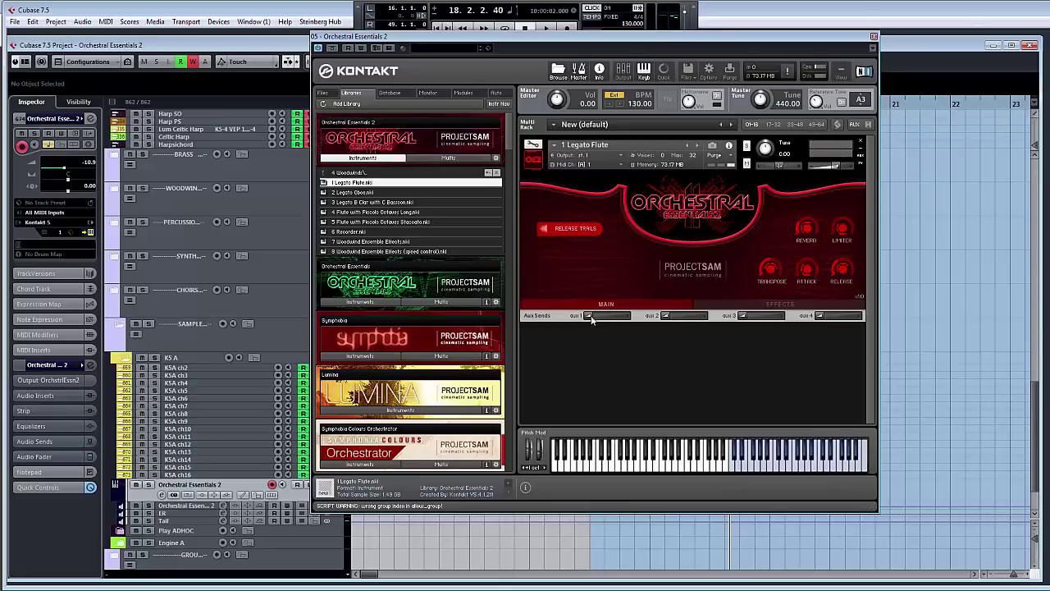
pyautogui.moveTo(588, 315); pyautogui.dragTo(608, 319)
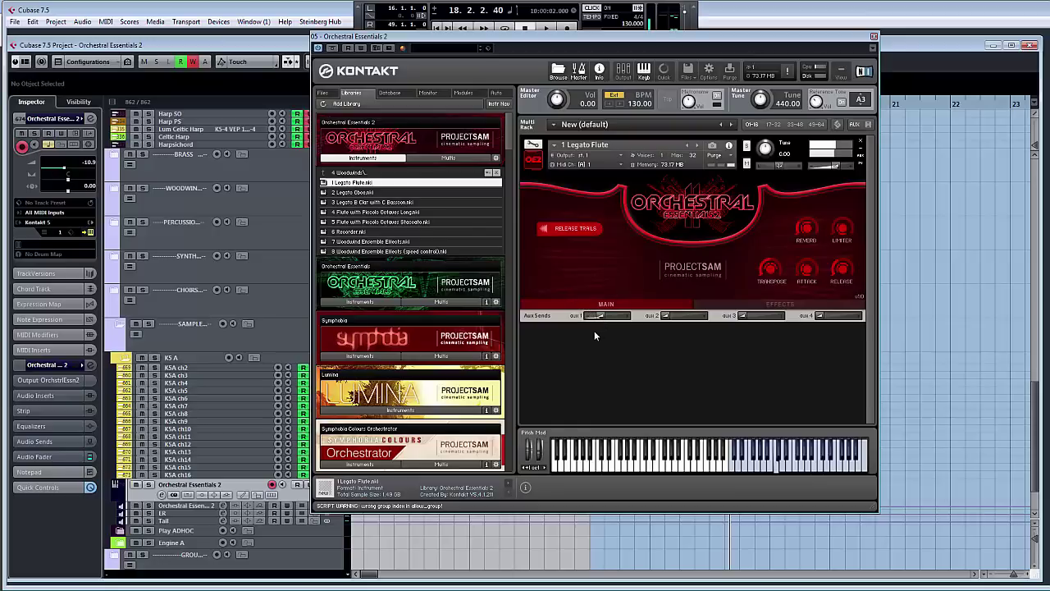
pyautogui.moveTo(600, 317); pyautogui.dragTo(605, 319)
# Drag 2 Legato Oboe.nki from the Woodwinds list onto the rack, replacing Legato Flute.
pyautogui.click(447, 195)
pyautogui.moveTo(447, 196); pyautogui.dragTo(697, 223)
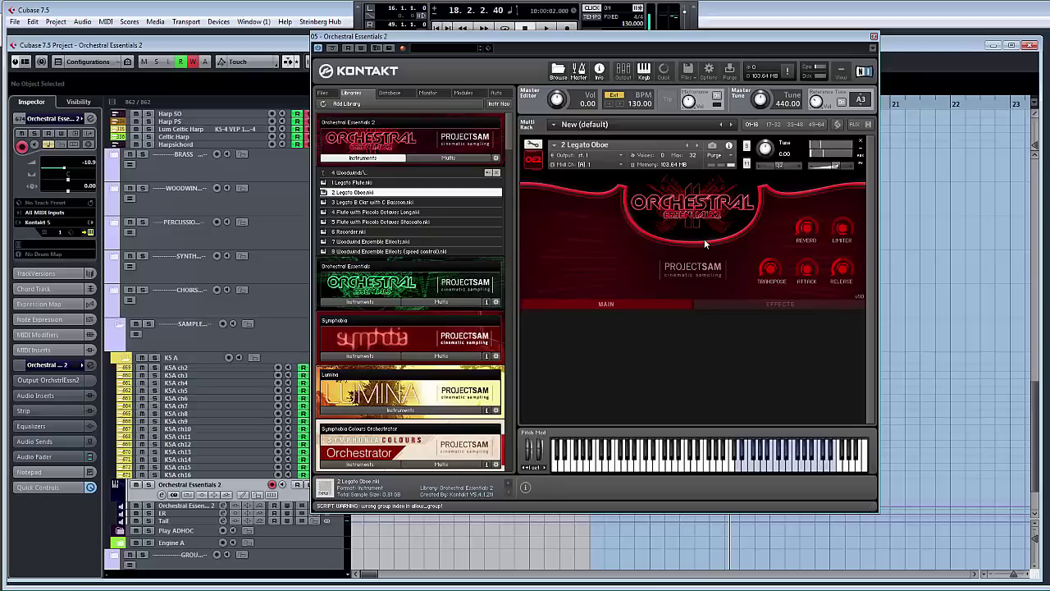
# Drag 3 Legato B Clar with C Bassoon.nki onto the rack in place of 2 Legato Oboe.
pyautogui.moveTo(410, 203); pyautogui.dragTo(617, 215)
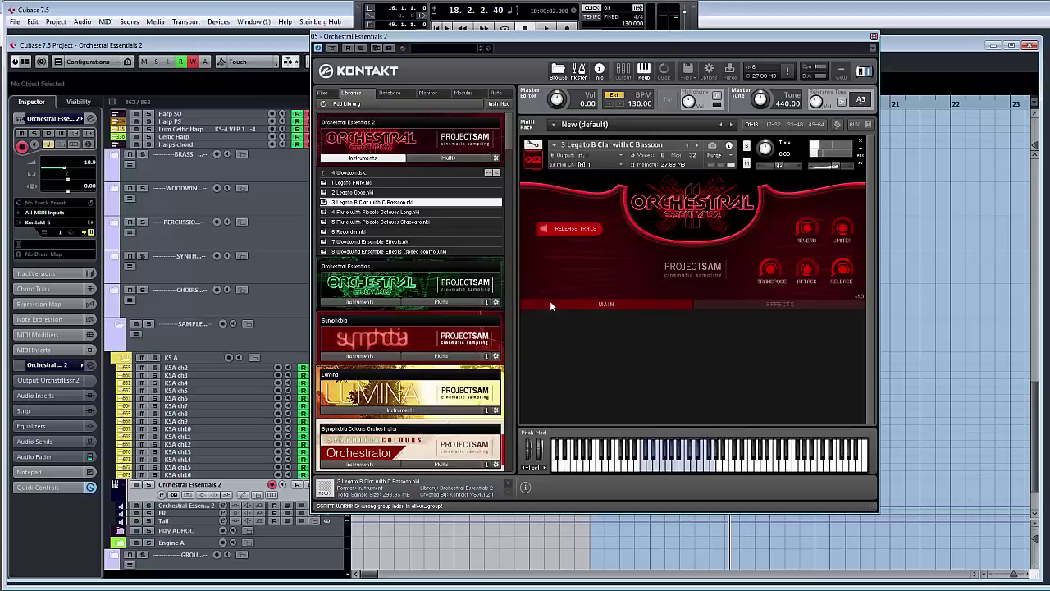
# Show the clarinet-bassoon patch's aux sends and drag aux 1 fully down, passing -35.4 and -41.7.
pyautogui.click(860, 158)
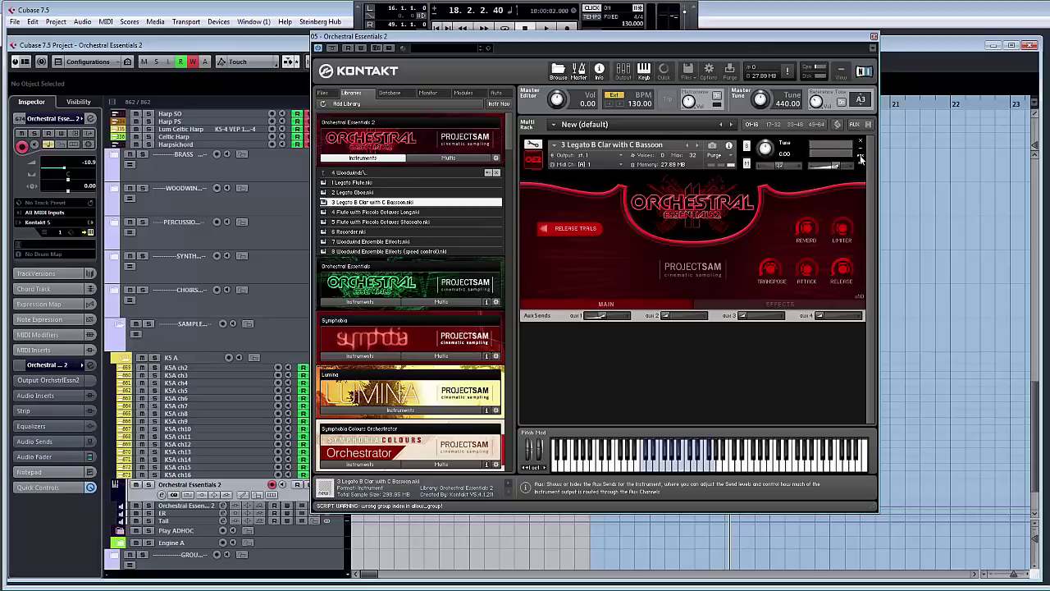
pyautogui.moveTo(603, 315); pyautogui.dragTo(584, 316)
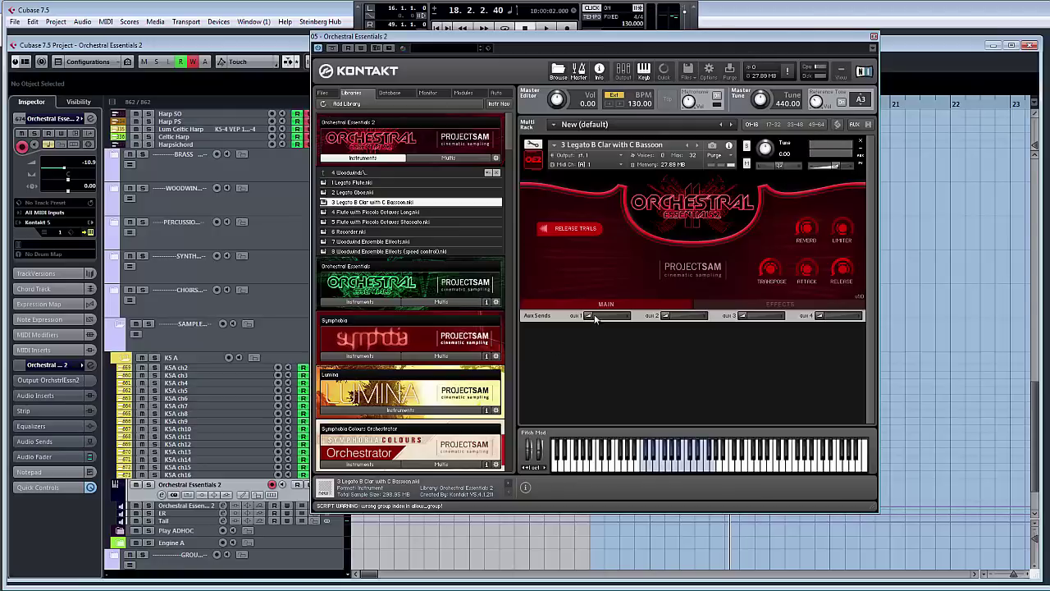
pyautogui.moveTo(594, 319); pyautogui.dragTo(598, 320)
pyautogui.moveTo(624, 317); pyautogui.dragTo(597, 320)
pyautogui.moveTo(600, 320); pyautogui.dragTo(579, 319)
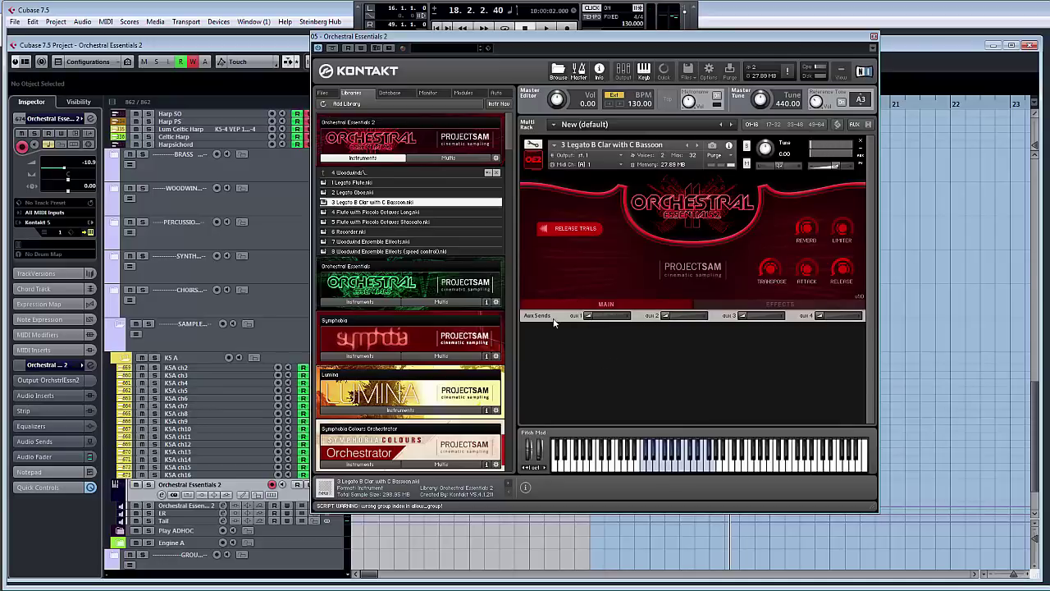
# Load 4 Flute with Piccolo Octaves Long, then 5 …Staccato, then drag 6 Recorder.nki onto the rack.
pyautogui.doubleClick(370, 213)
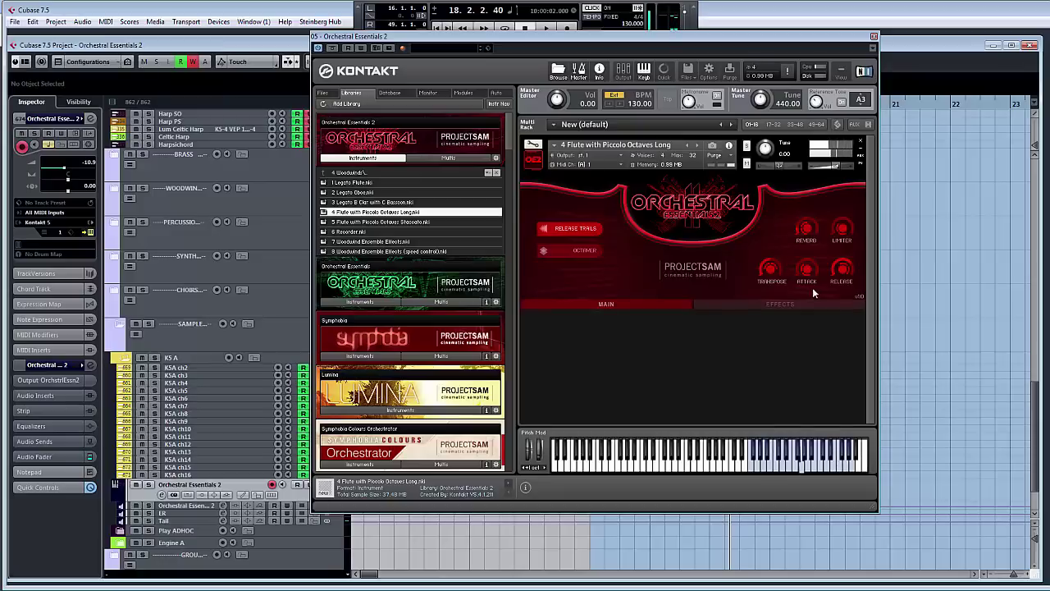
pyautogui.doubleClick(391, 222)
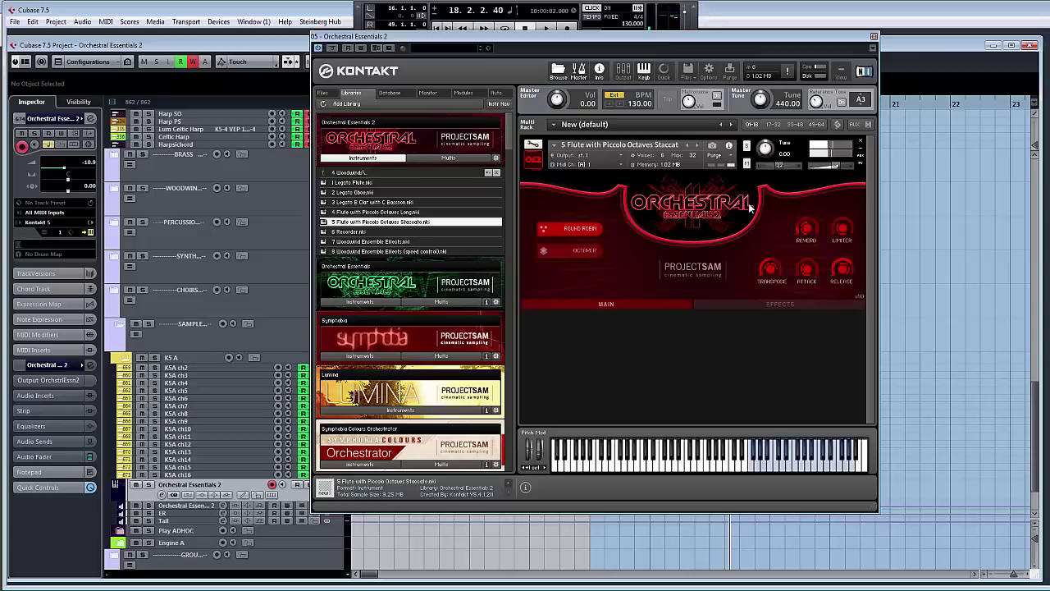
pyautogui.moveTo(379, 233); pyautogui.dragTo(648, 229)
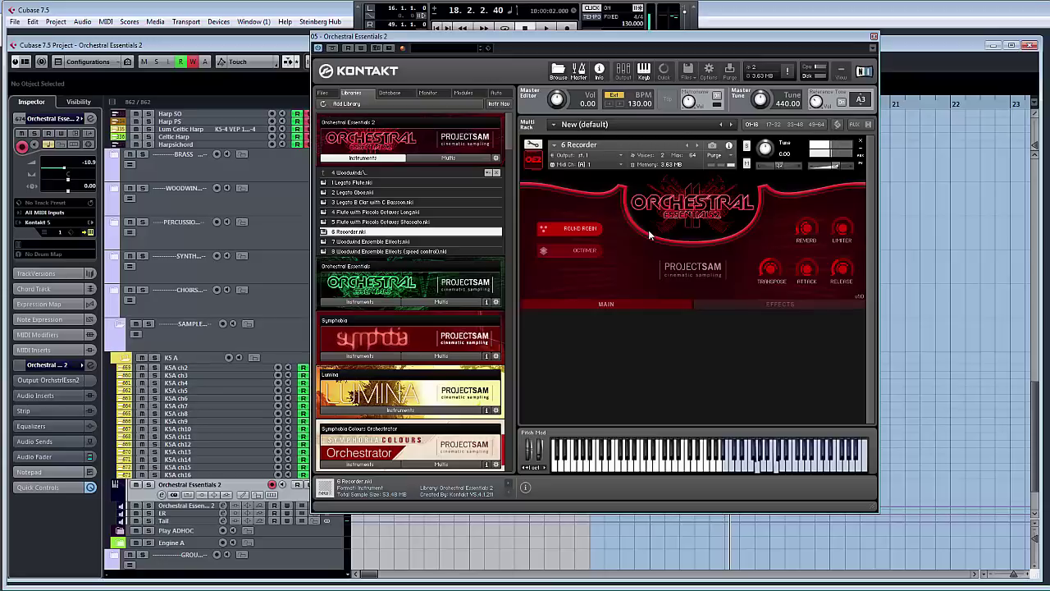
# Lower the Recorder's aux 1 send to about -22.5 and show its Effects page.
pyautogui.click(861, 155)
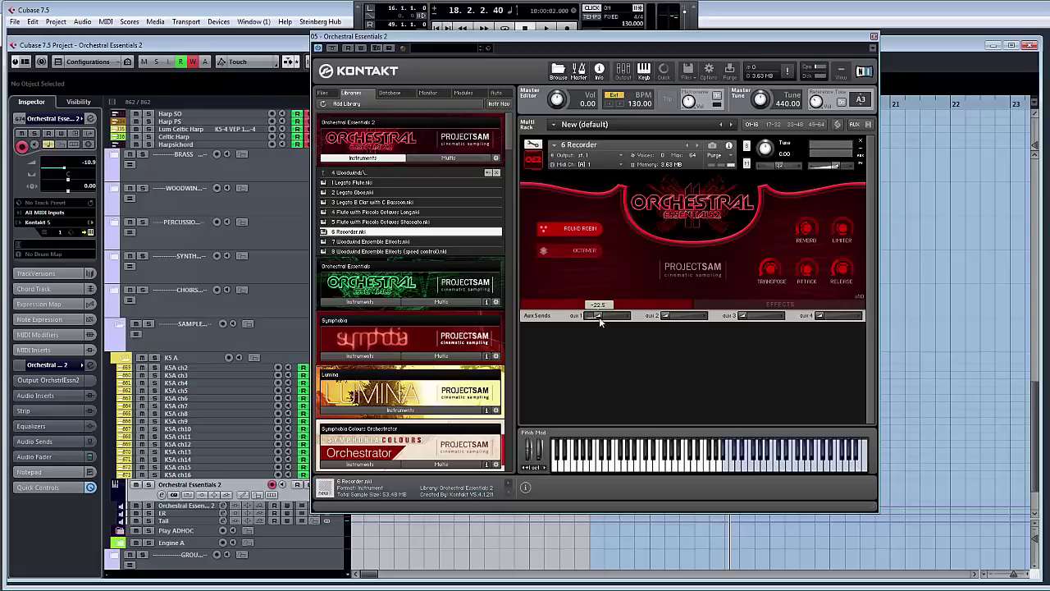
pyautogui.moveTo(600, 322); pyautogui.dragTo(590, 324)
pyautogui.click(741, 301)
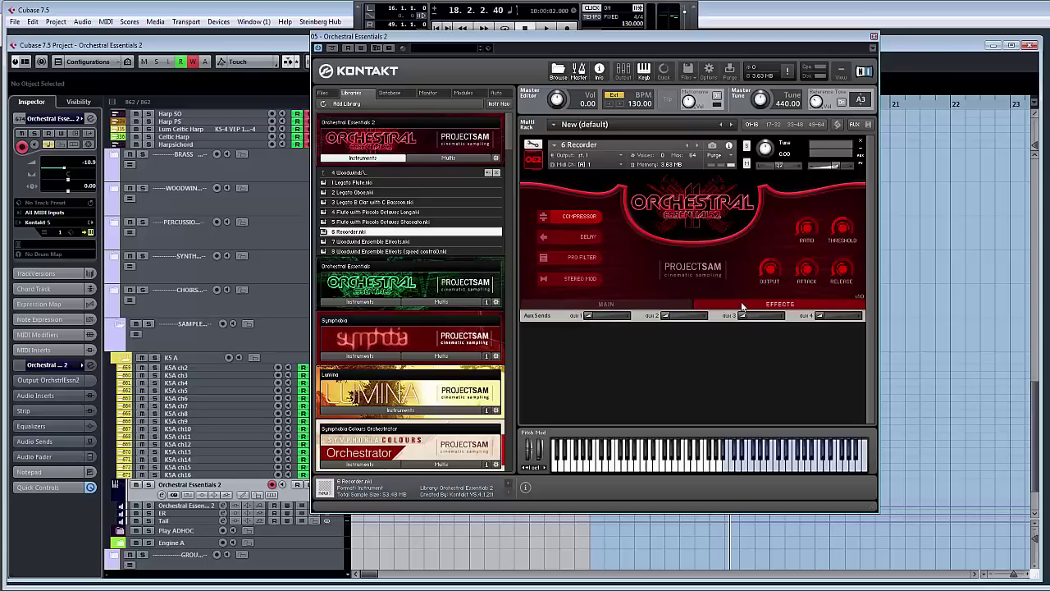
# Review the Recorder's Stereo Mod and Delay effect settings, then return to its Main page.
pyautogui.click(558, 278)
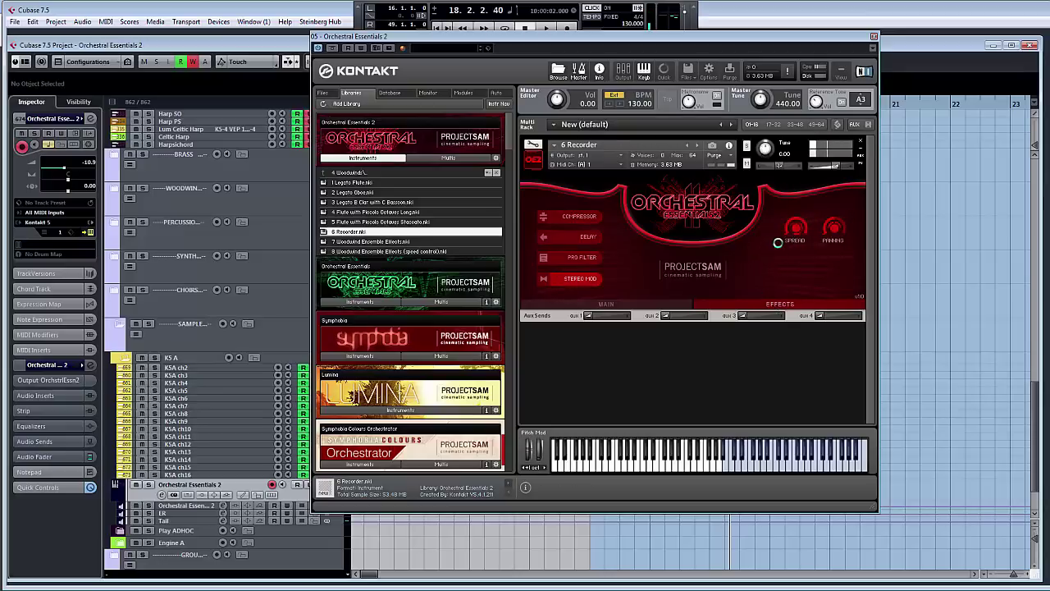
pyautogui.click(580, 235)
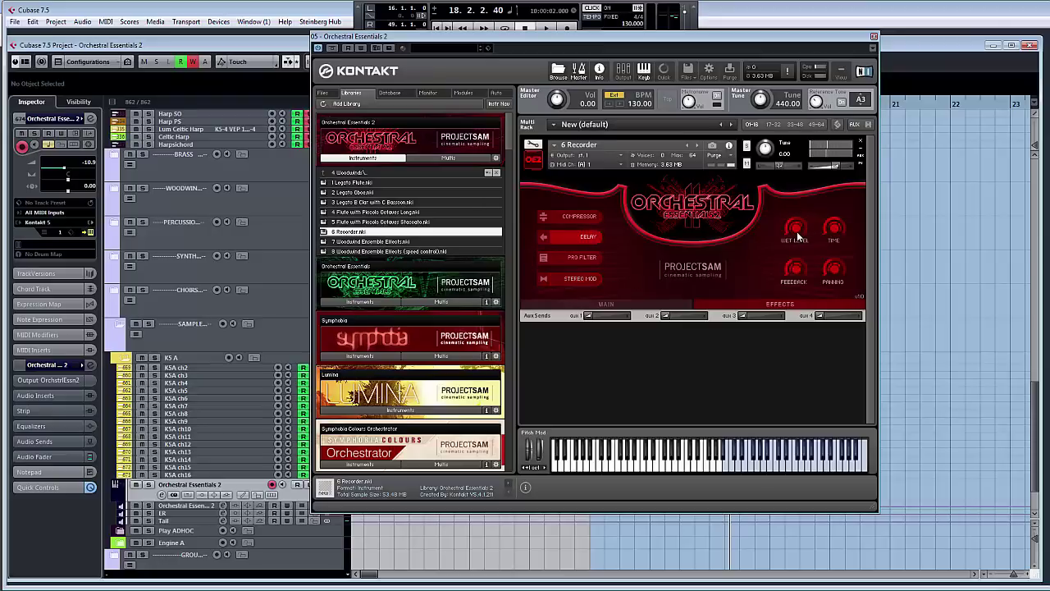
pyautogui.click(564, 279)
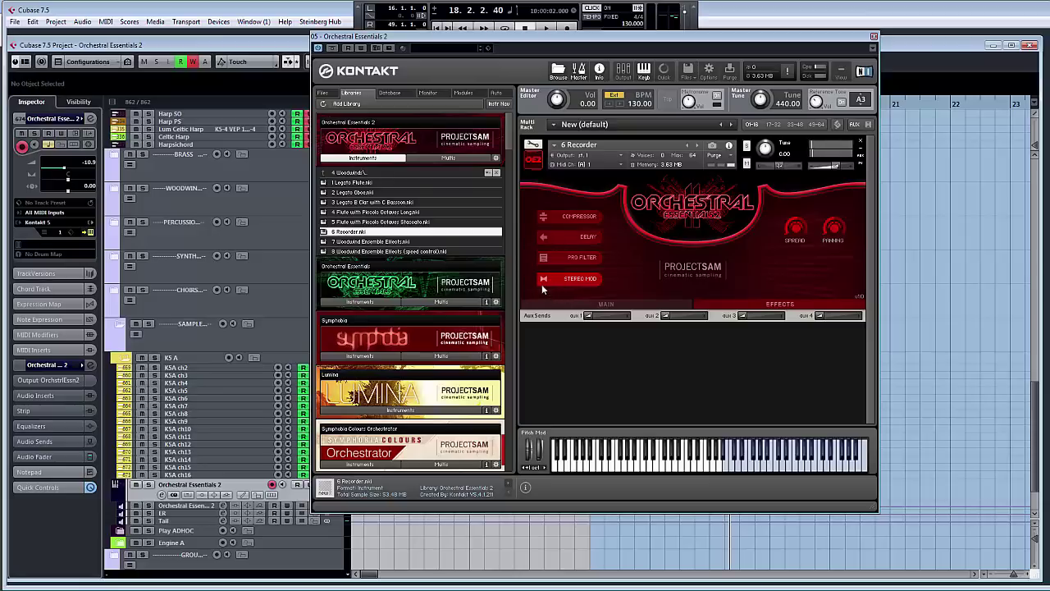
pyautogui.click(636, 305)
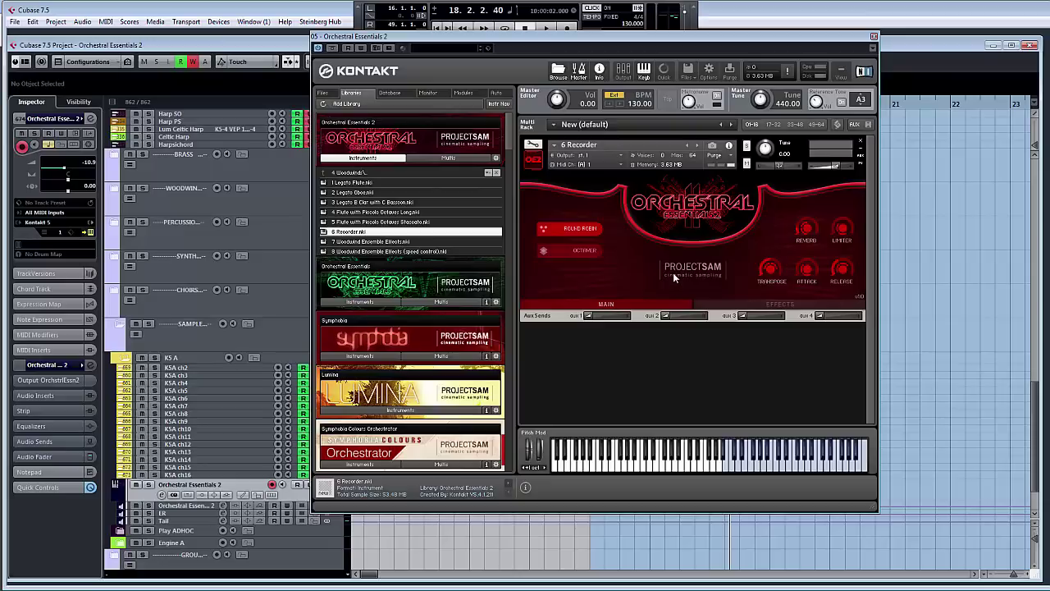
# Replace the Recorder with 7 Woodwind Ensemble Effects, then go back up to the category folders.
pyautogui.doubleClick(398, 242)
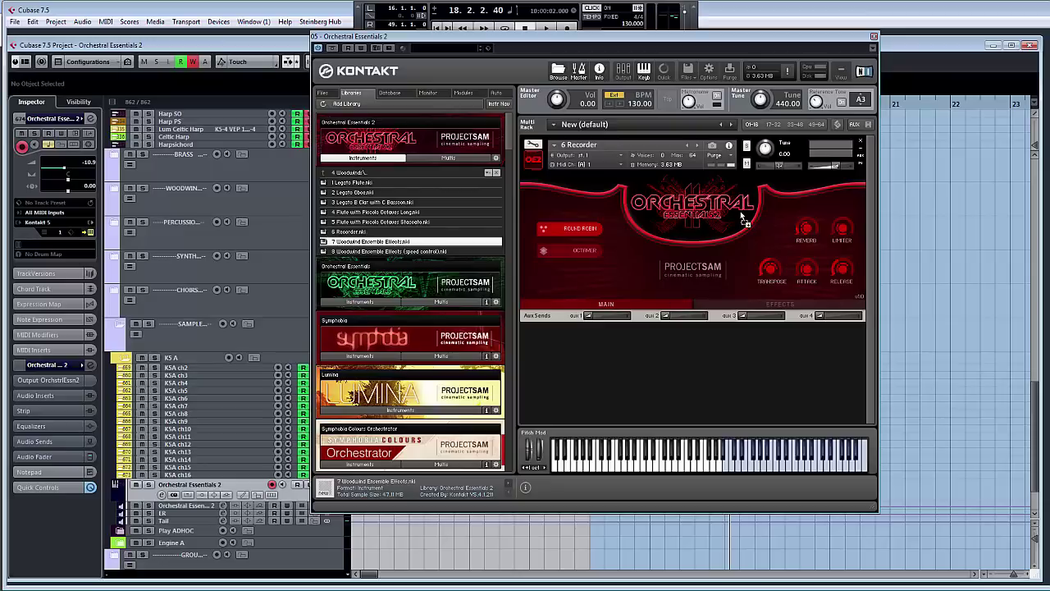
pyautogui.click(532, 339)
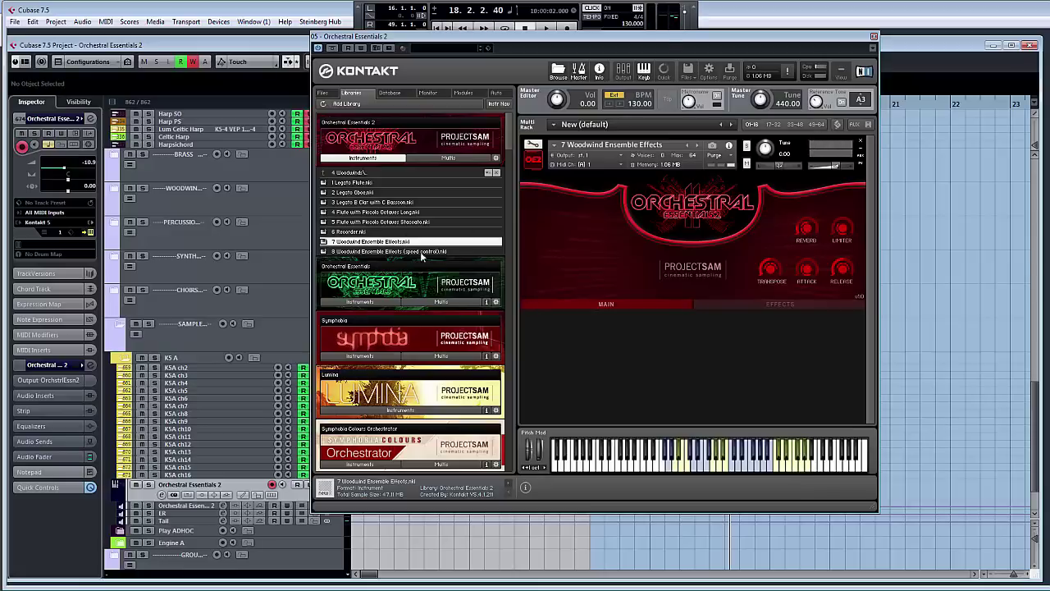
pyautogui.click(372, 173)
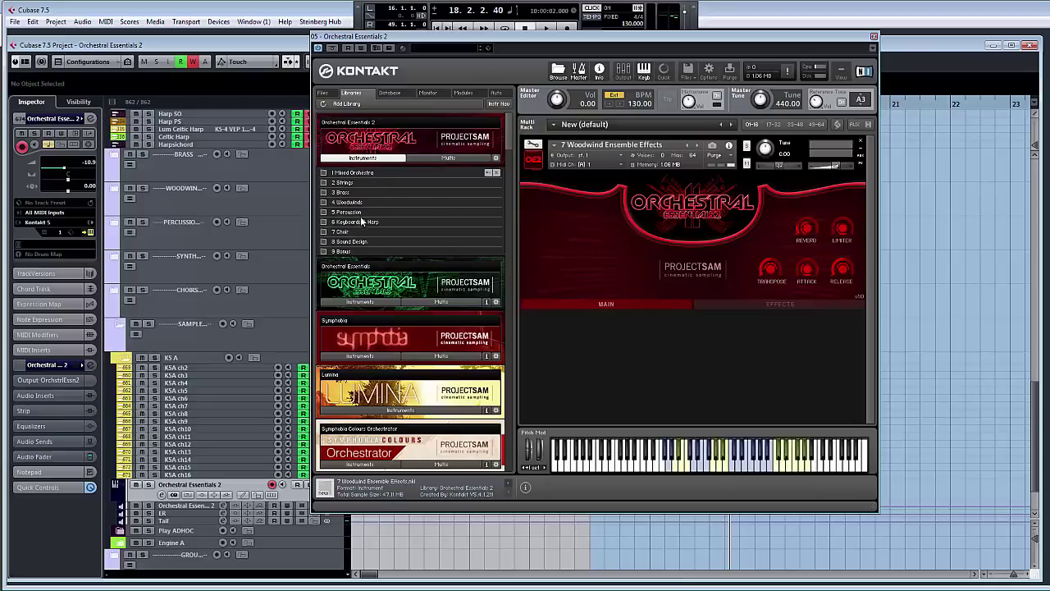
# Open the 5 Percussion folder and load 1 Big Drums and Cymbals.nki.
pyautogui.click(361, 212)
pyautogui.click(356, 182)
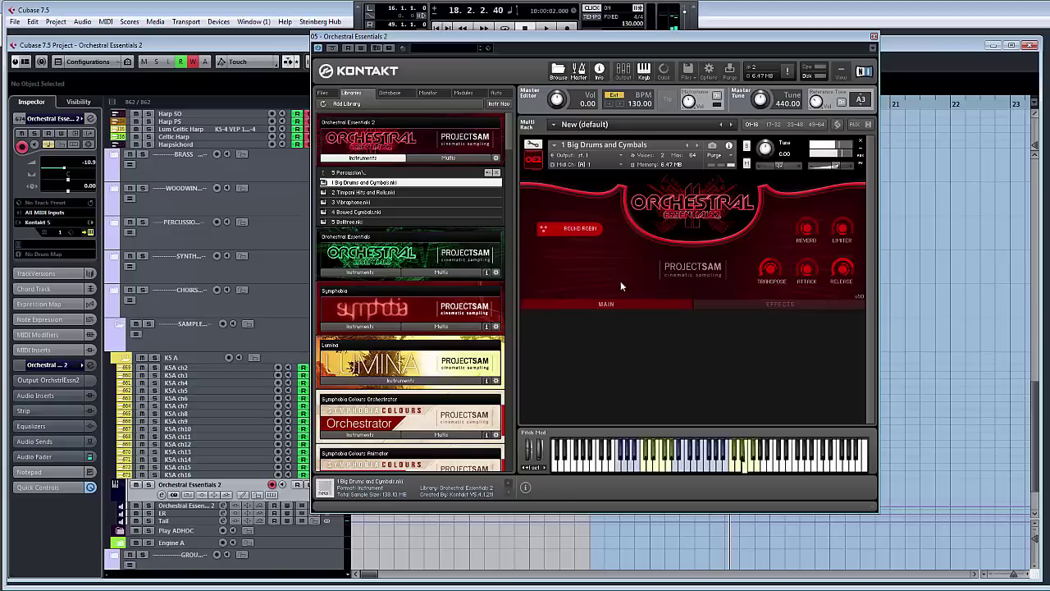
# Drag 2 Timpani Hits and Rolls.nki onto the rack instrument to replace Big Drums and Cymbals.
pyautogui.click(402, 193)
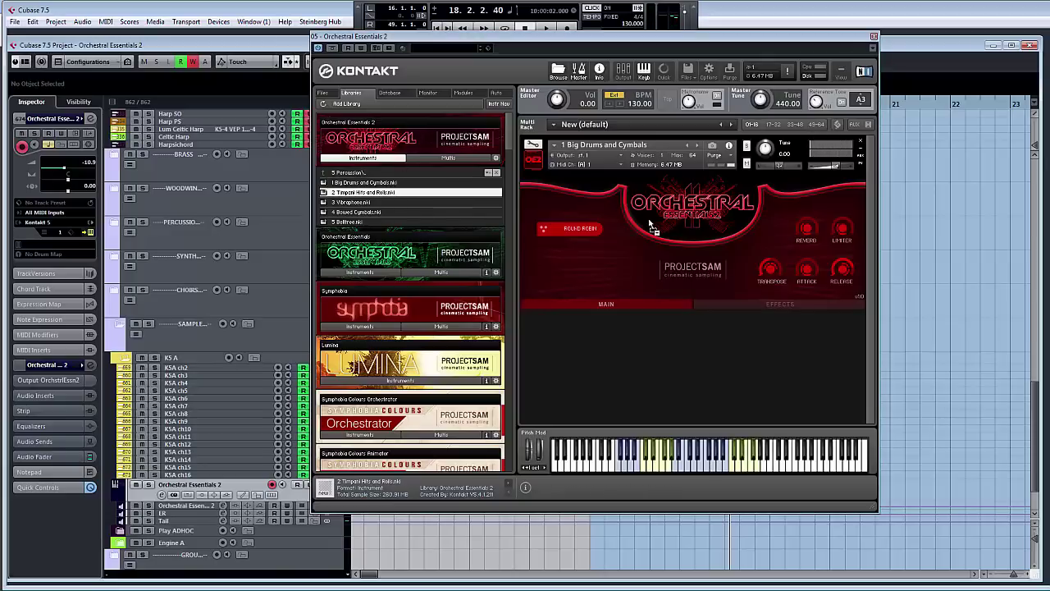
pyautogui.moveTo(653, 228); pyautogui.dragTo(652, 229)
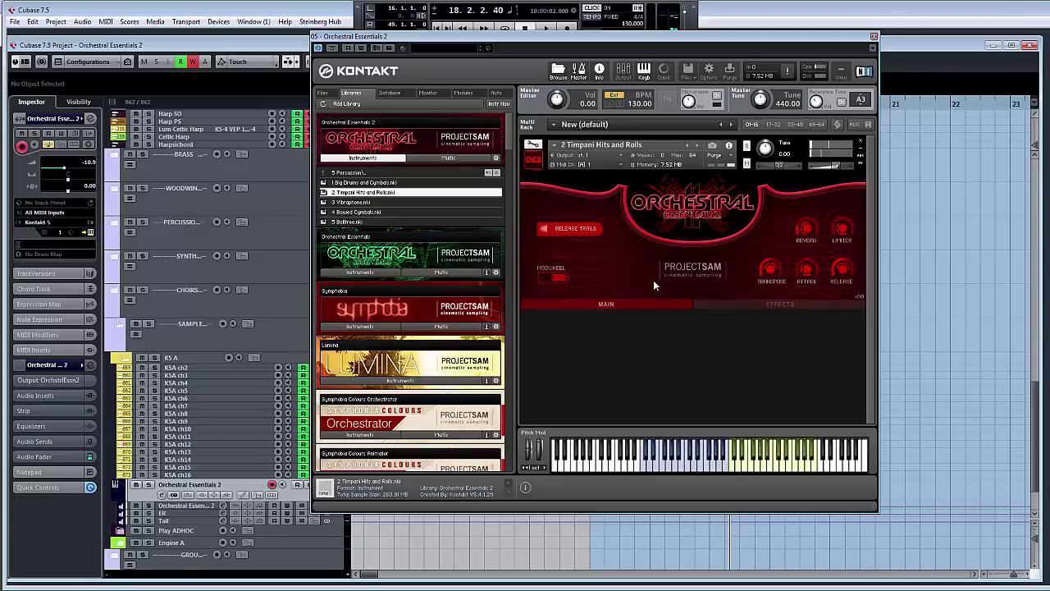
# Load 3 Vibraphone.nki and raise its aux 1 send from -28.9 to about -10.2.
pyautogui.doubleClick(347, 203)
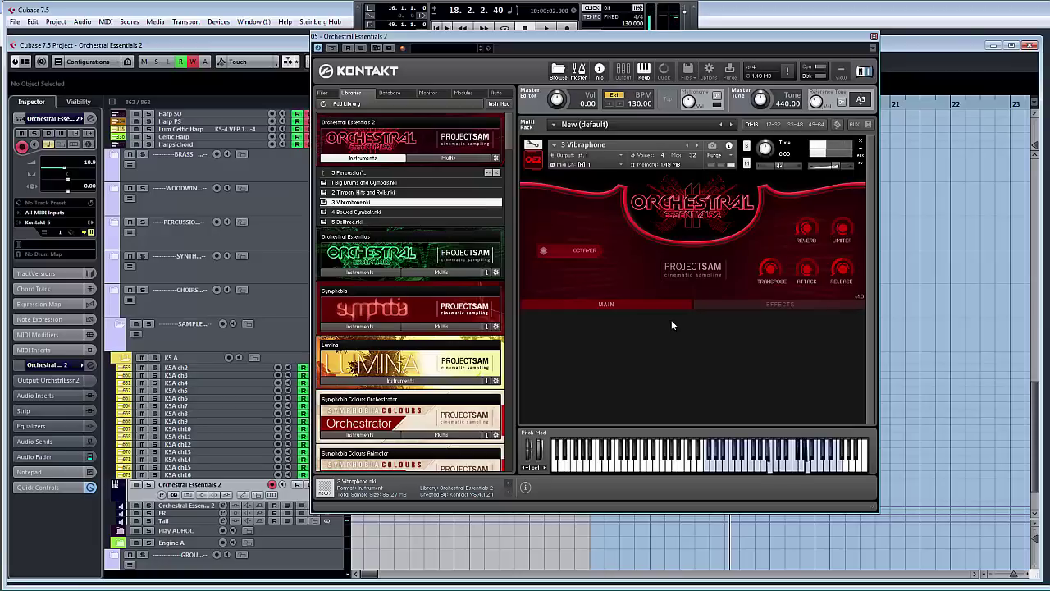
pyautogui.click(860, 156)
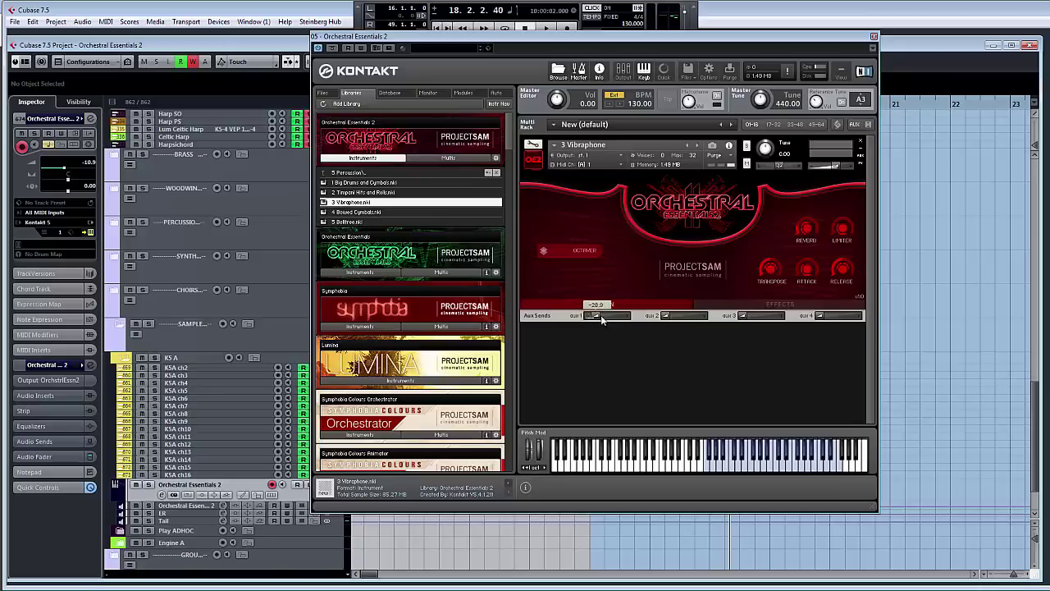
pyautogui.moveTo(603, 315); pyautogui.dragTo(610, 317)
# Load 4 Bowed Cymbals.nki from the Percussion list in place of the Vibraphone.
pyautogui.doubleClick(357, 214)
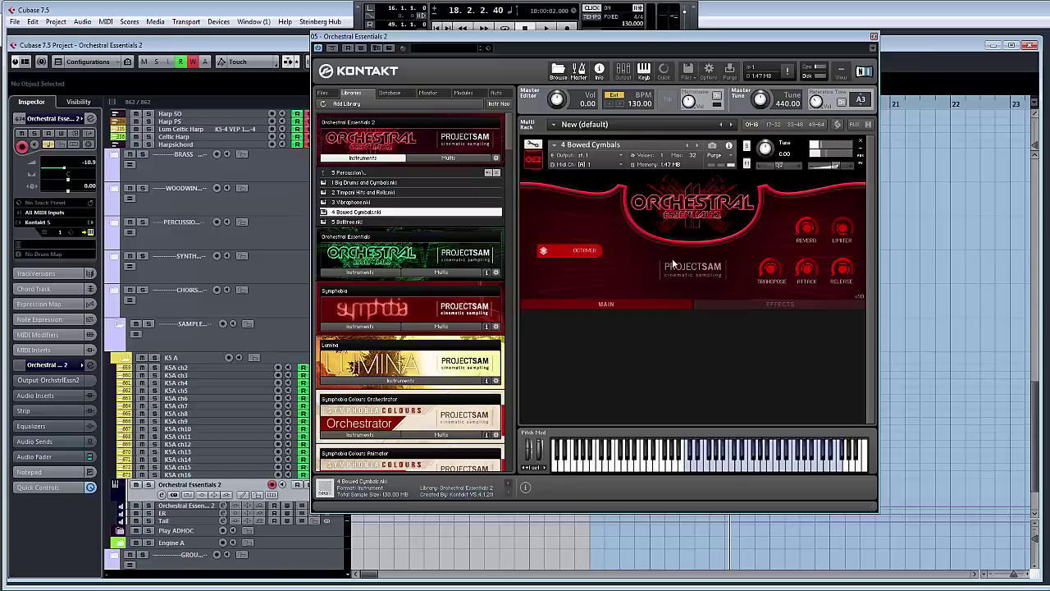
# Load 5 Belltree.nki and adjust its aux 1 send up, then slightly back down.
pyautogui.click(378, 222)
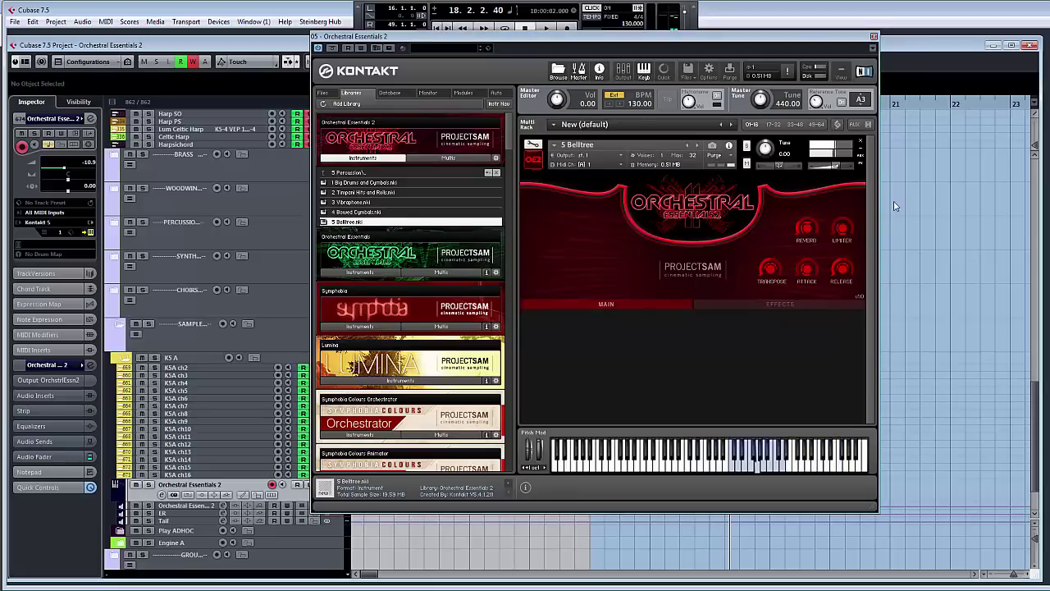
pyautogui.click(860, 157)
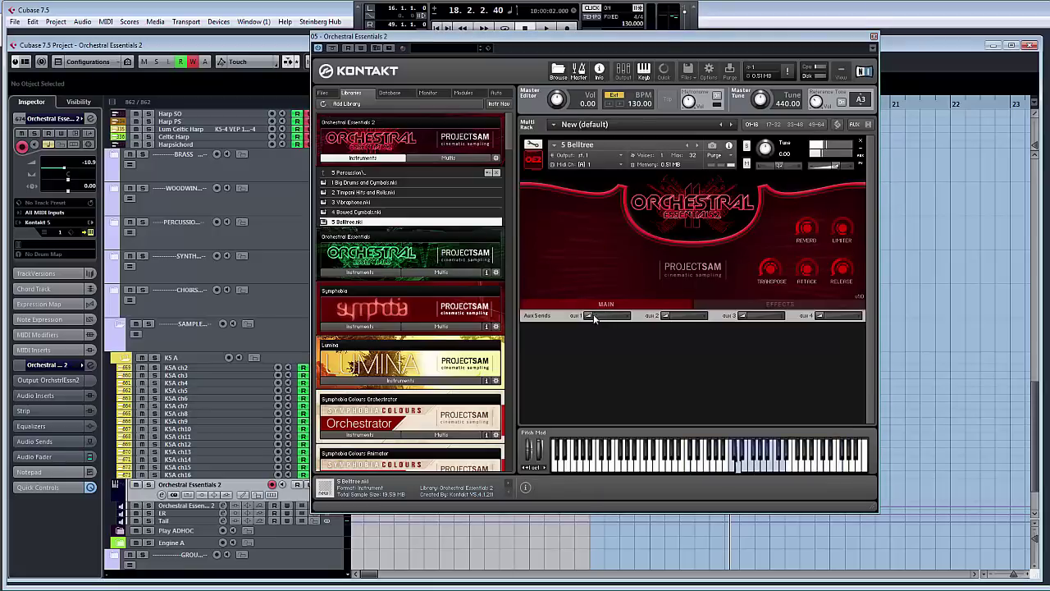
pyautogui.moveTo(593, 320); pyautogui.dragTo(609, 316)
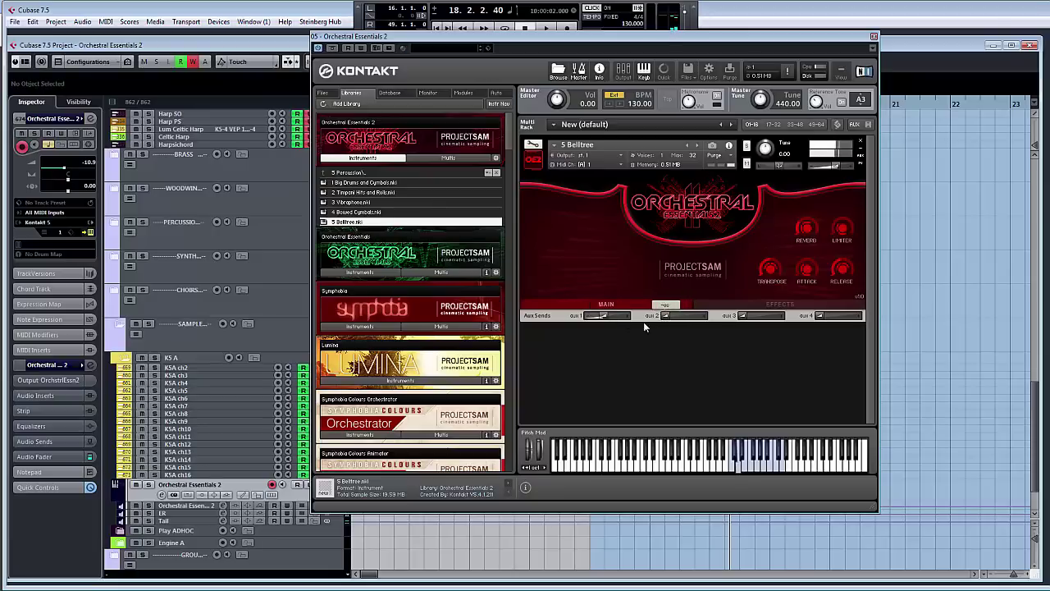
pyautogui.moveTo(606, 316); pyautogui.dragTo(593, 315)
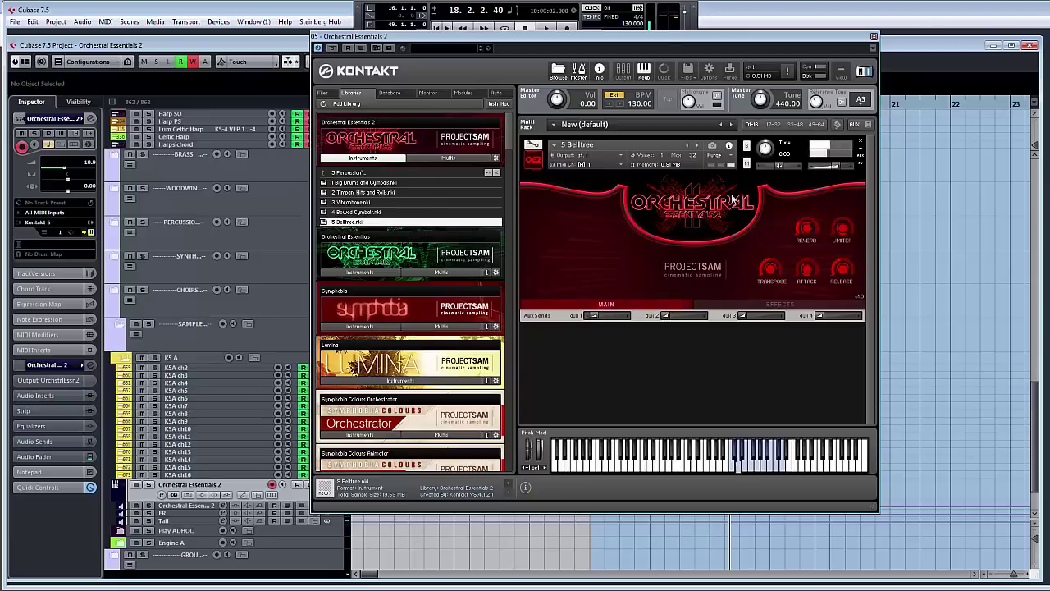
# Load 1 Intimate Piano from the 6 Keyboards & Harp folder in place of Belltree.
pyautogui.click(352, 173)
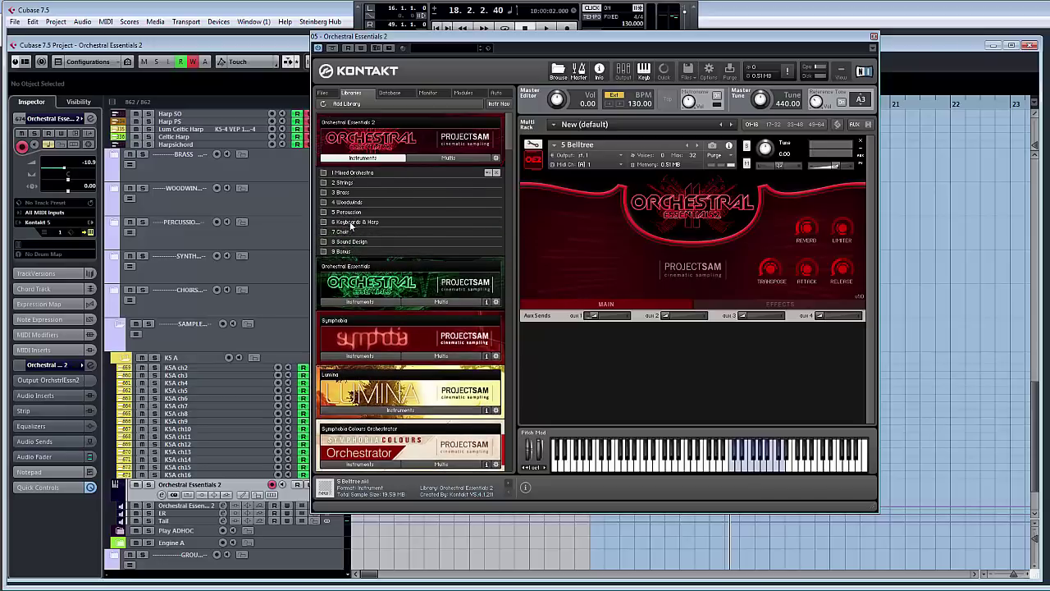
pyautogui.click(353, 222)
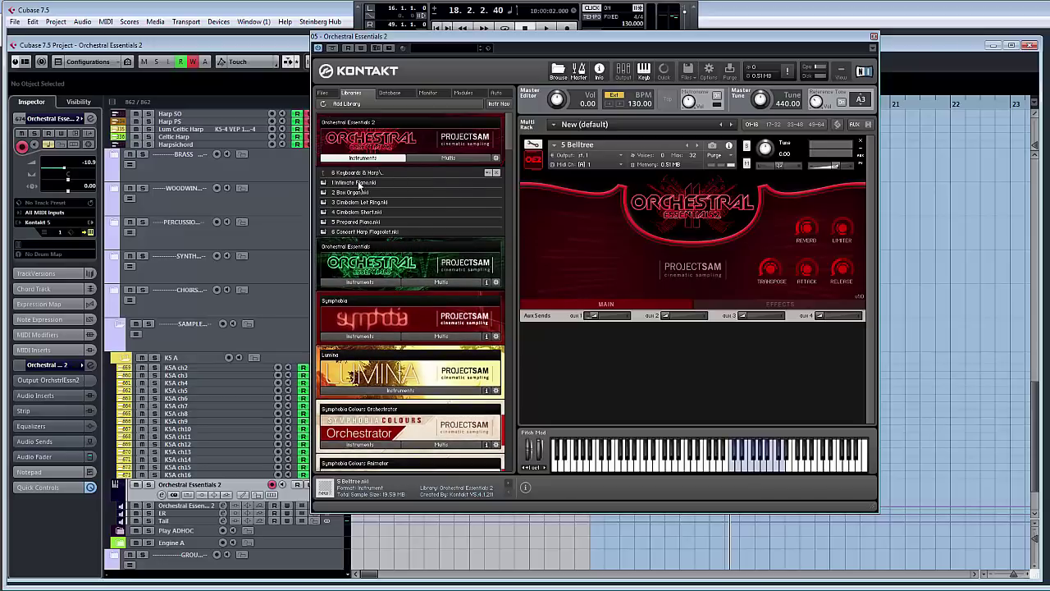
pyautogui.moveTo(357, 184); pyautogui.dragTo(674, 241)
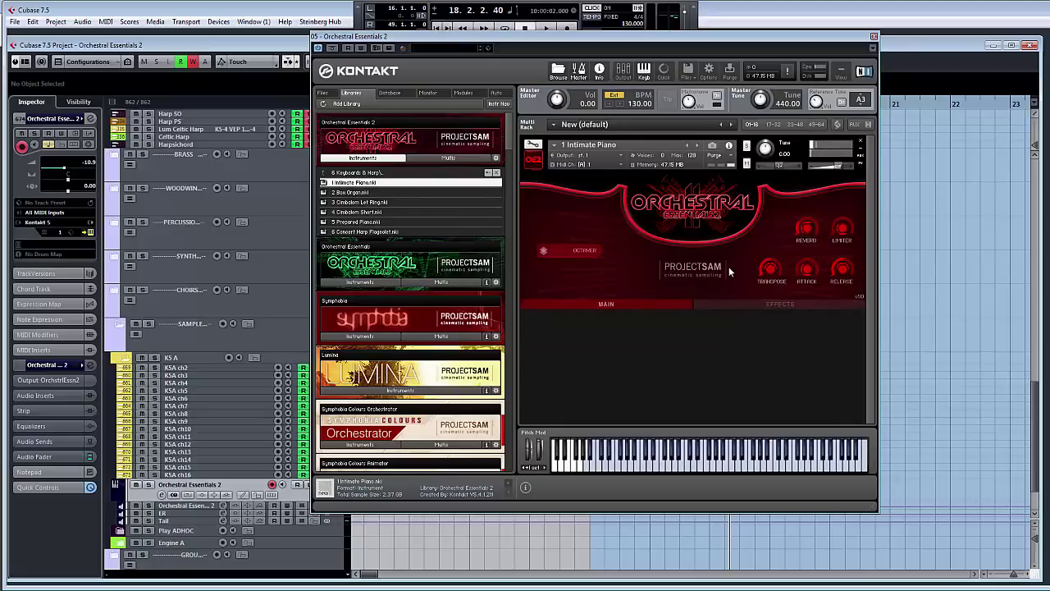
# Enter Intimate Piano's Instrument Edit Mode and scroll through its piano dyn and PED groups.
pyautogui.click(534, 147)
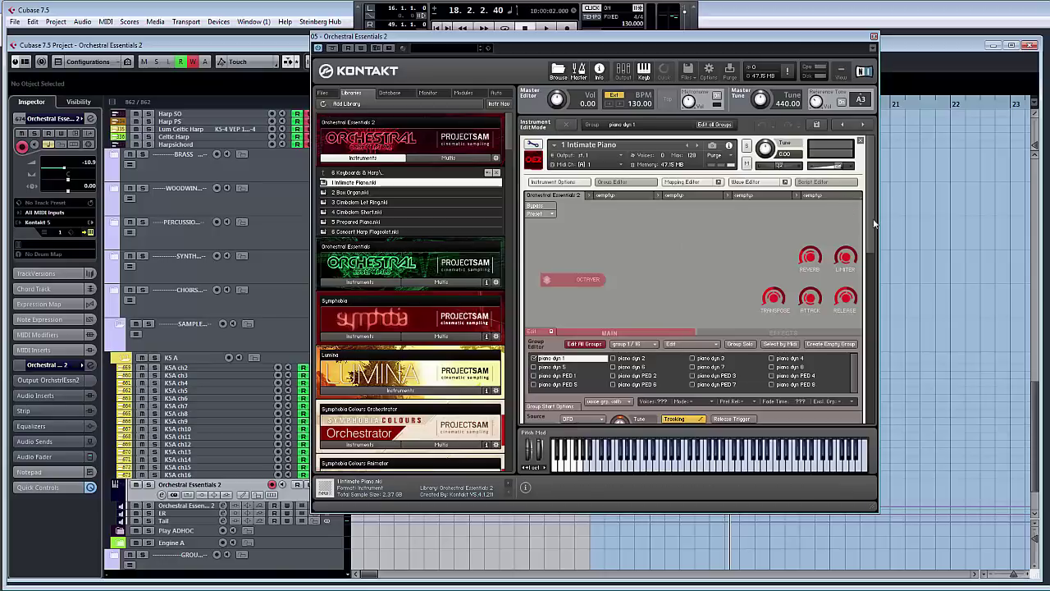
pyautogui.moveTo(873, 218); pyautogui.dragTo(867, 251)
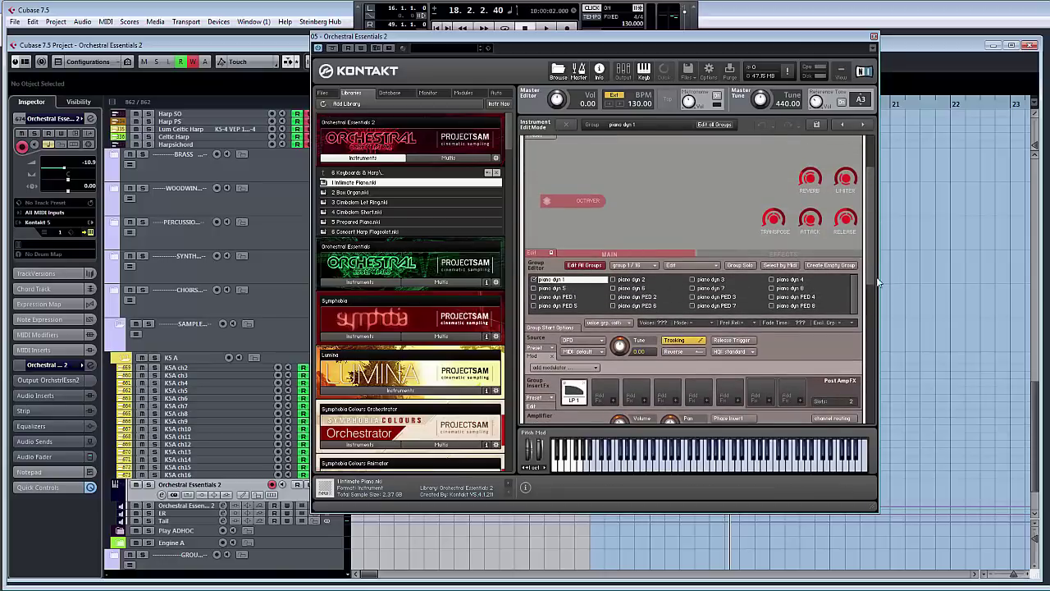
pyautogui.scroll(4, 871, 274)
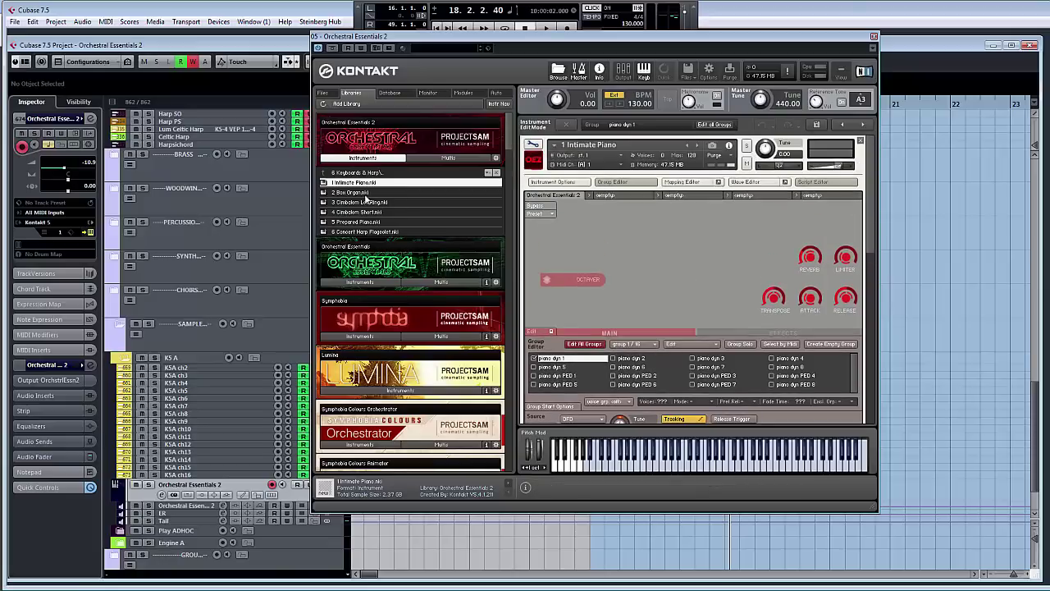
# Leave Instrument Edit Mode to return to Intimate Piano's Main performance page.
pyautogui.click(533, 147)
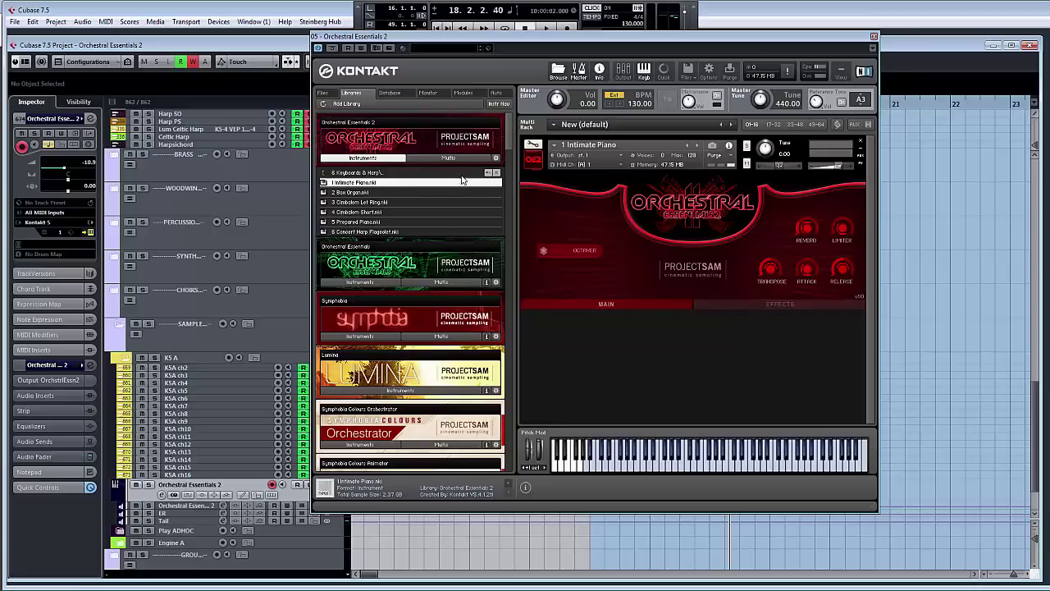
# Load and play 2 Box Organ, then switch to 3 Cimbalom Let Ring from Keyboards & Harp.
pyautogui.click(379, 193)
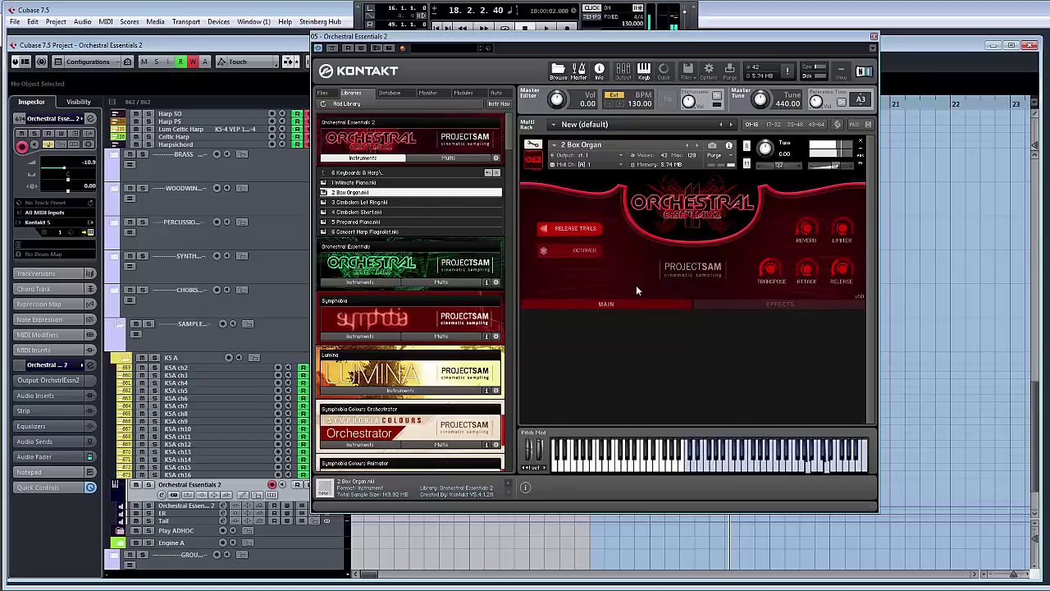
pyautogui.click(387, 201)
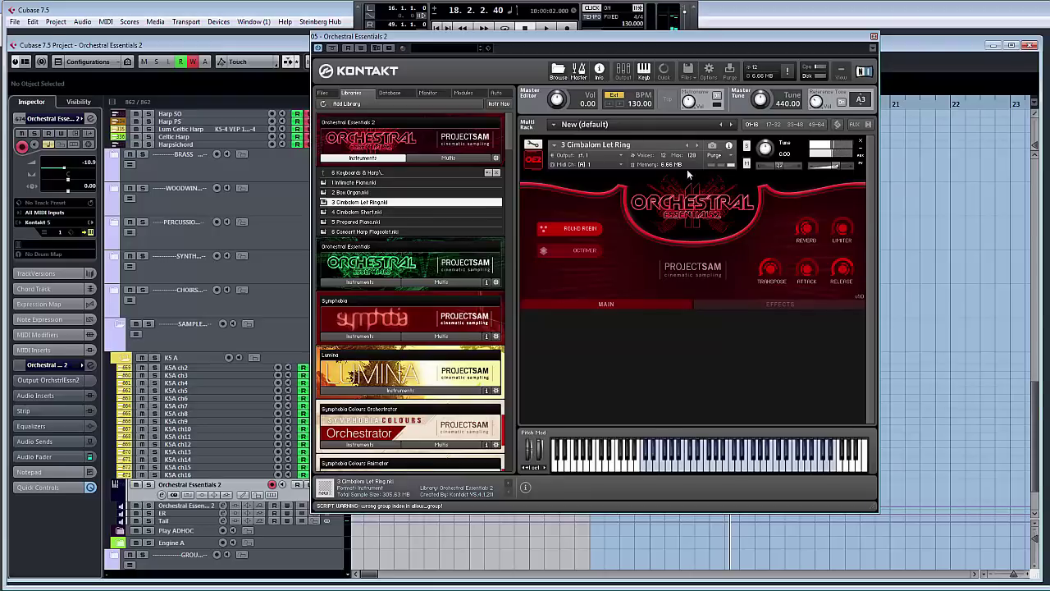
# Load 4 Cimbalom Short, then replace it with 5 Prepared Piano.
pyautogui.click(423, 212)
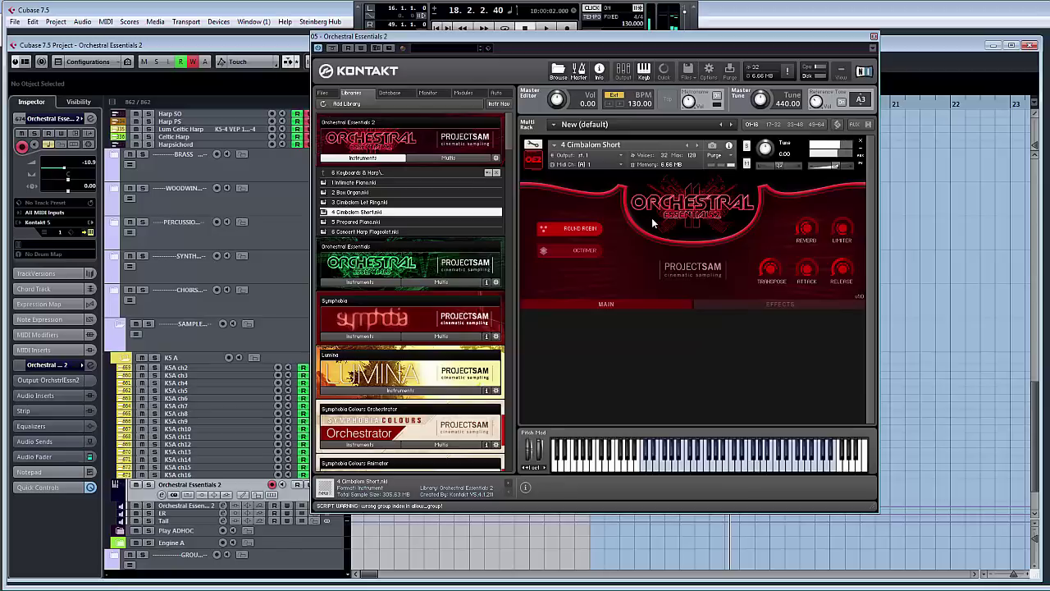
pyautogui.doubleClick(351, 223)
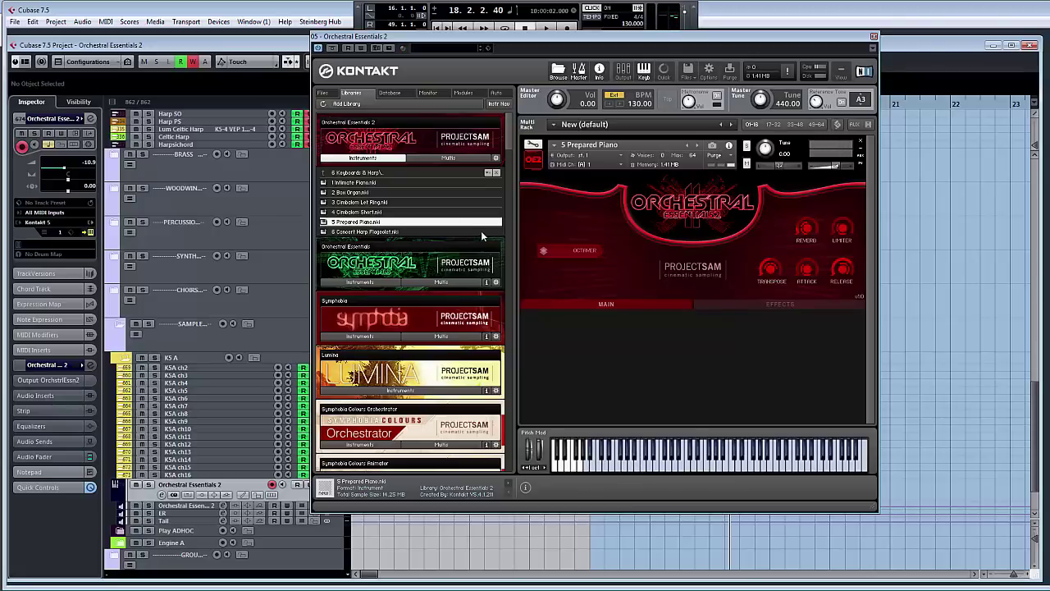
# Load 6 Concert Harp Flageolet from the Keyboards & Harp folder into the rack.
pyautogui.click(383, 233)
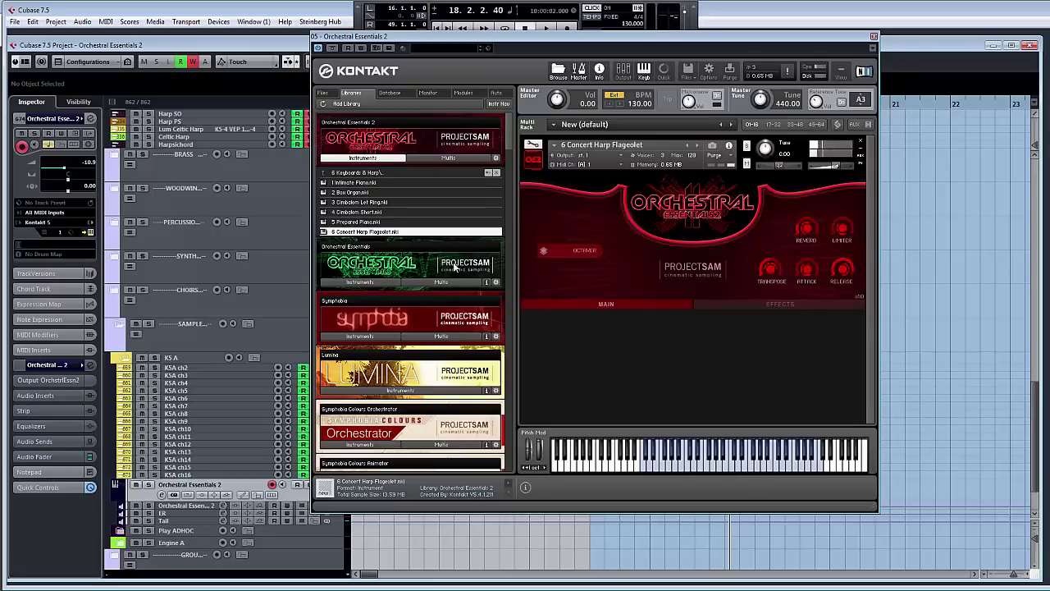
# Open the 7 Choir folder and load Full Choir Long Ooh in place of the harp, confirming replacement.
pyautogui.click(359, 282)
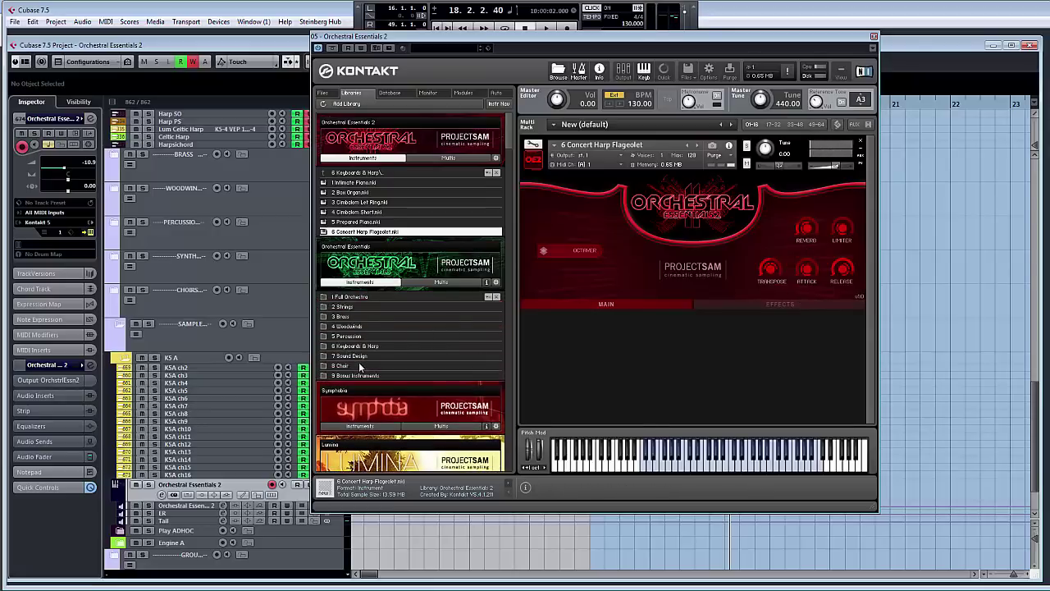
pyautogui.click(361, 346)
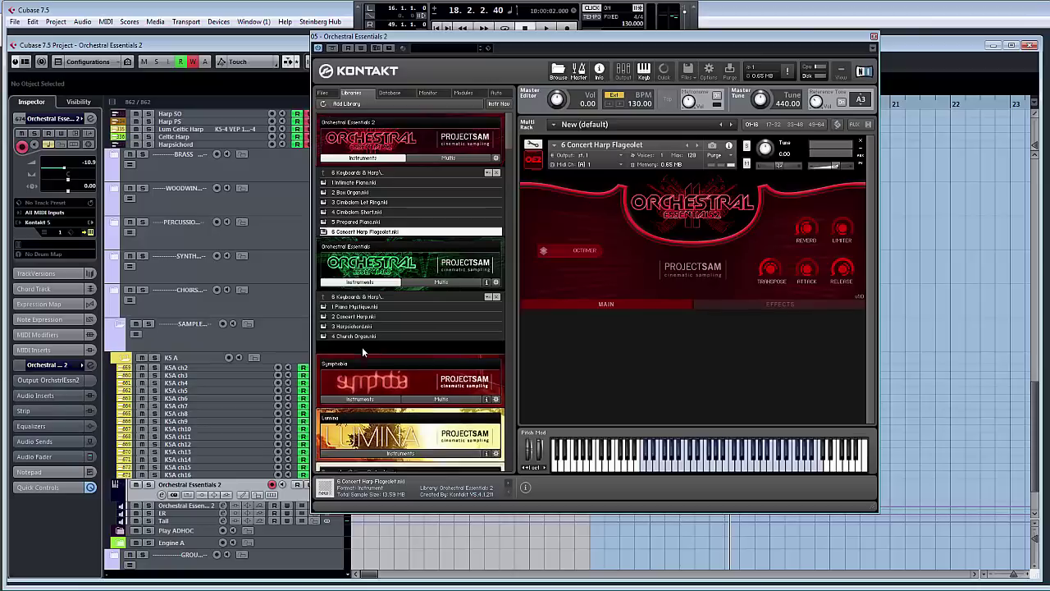
pyautogui.click(360, 297)
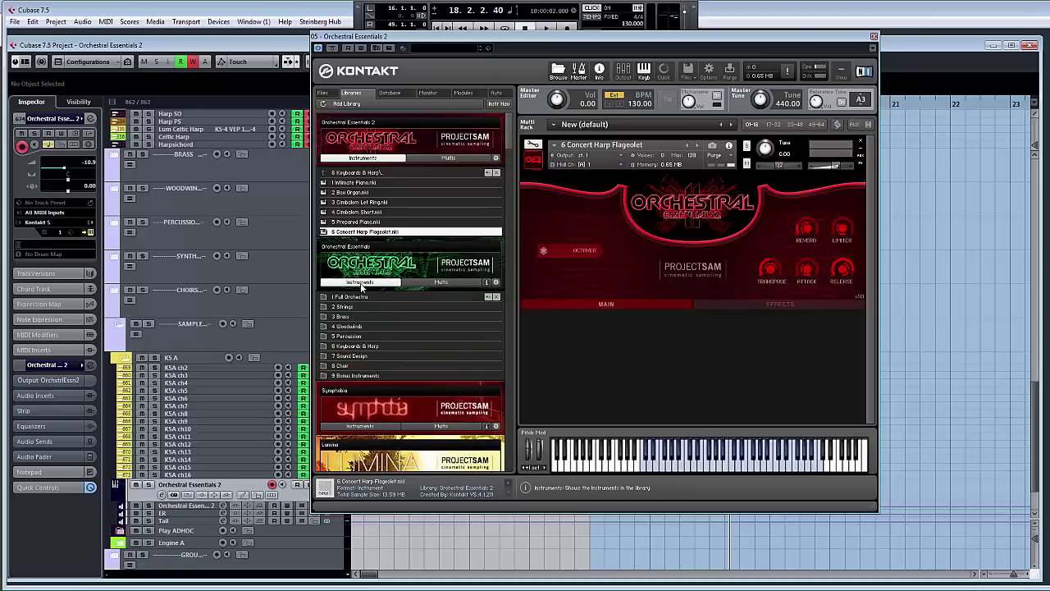
pyautogui.click(361, 282)
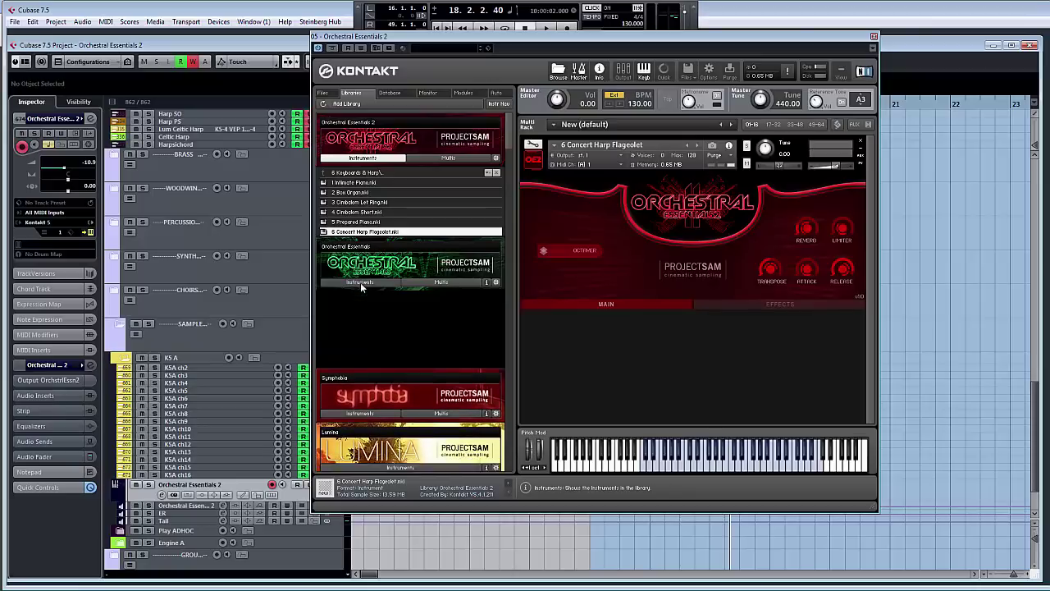
pyautogui.click(366, 173)
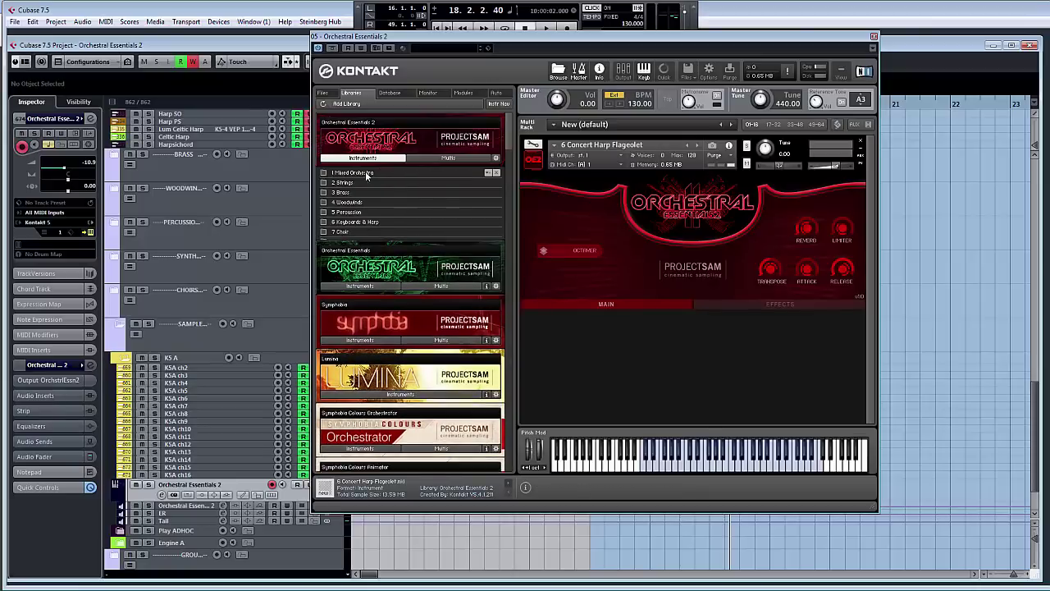
pyautogui.click(351, 232)
pyautogui.moveTo(358, 183); pyautogui.dragTo(644, 225)
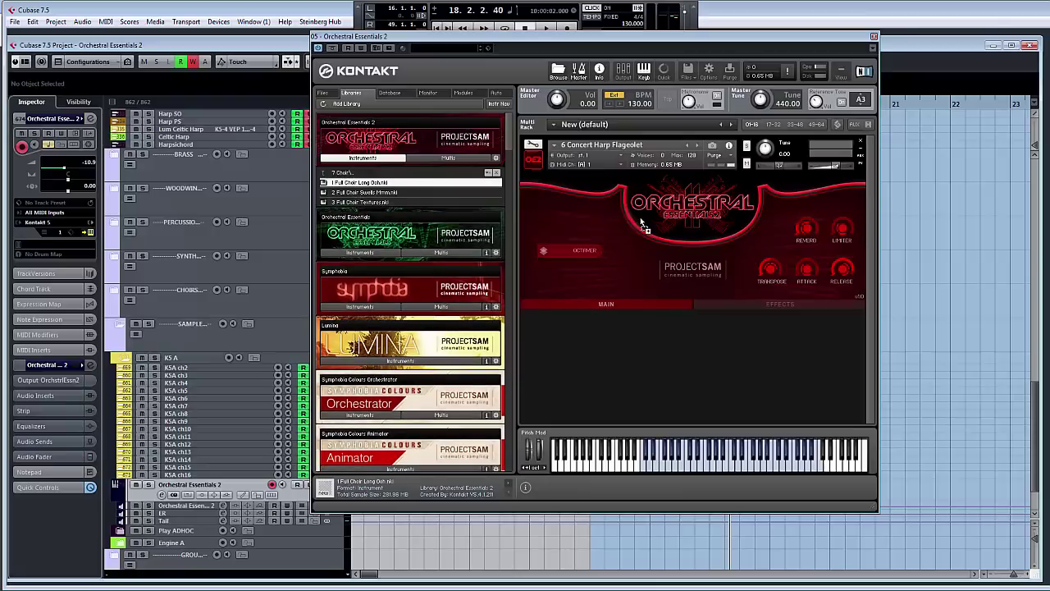
pyautogui.click(525, 339)
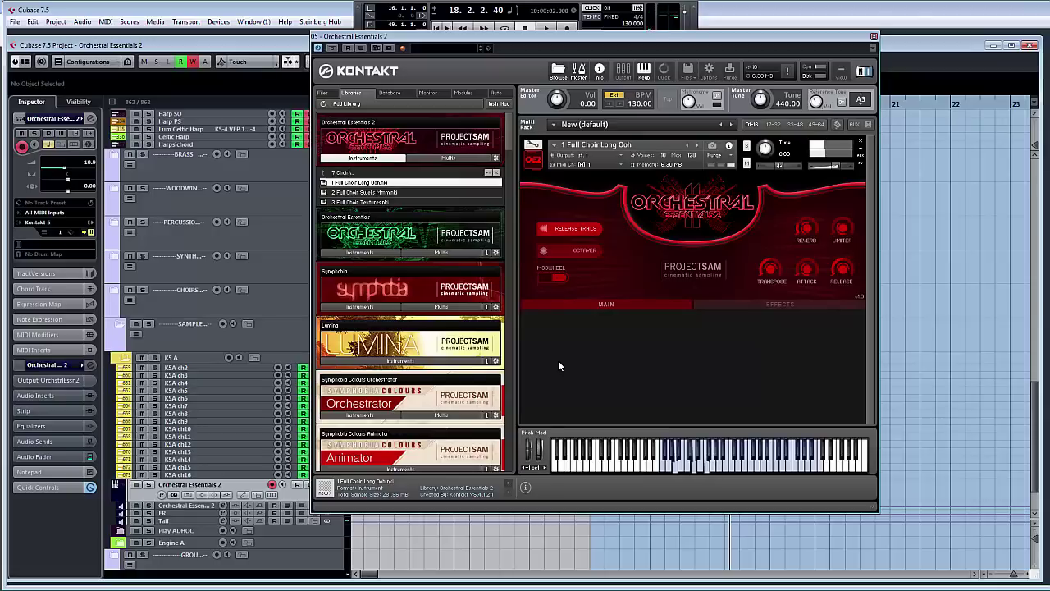
# Load 2 Full Choir Swells Mmm onto the rack, then switch to 3 Full Choir Textures.
pyautogui.click(396, 192)
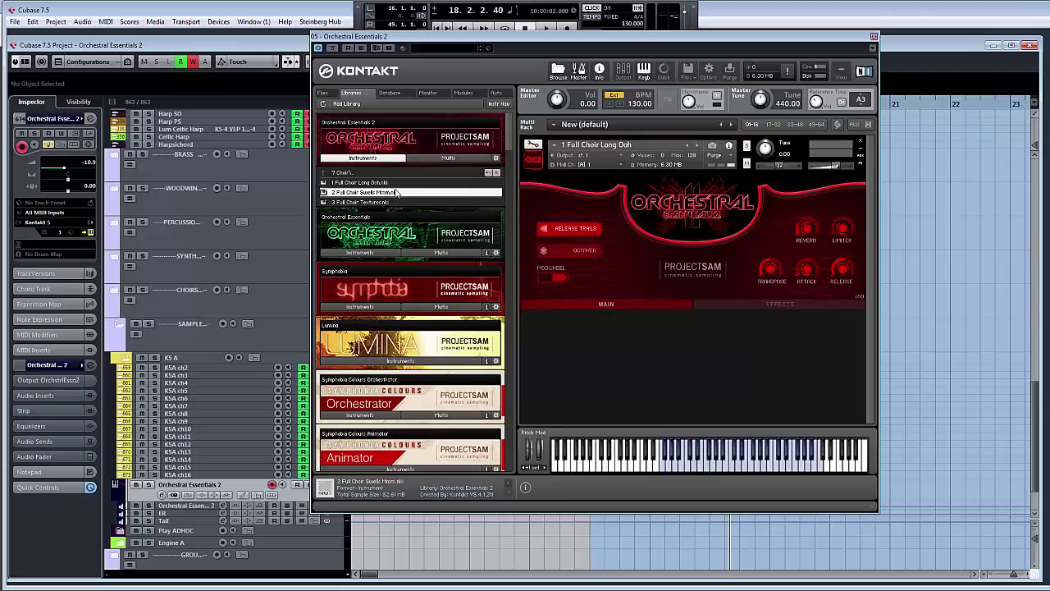
pyautogui.moveTo(397, 192); pyautogui.dragTo(632, 206)
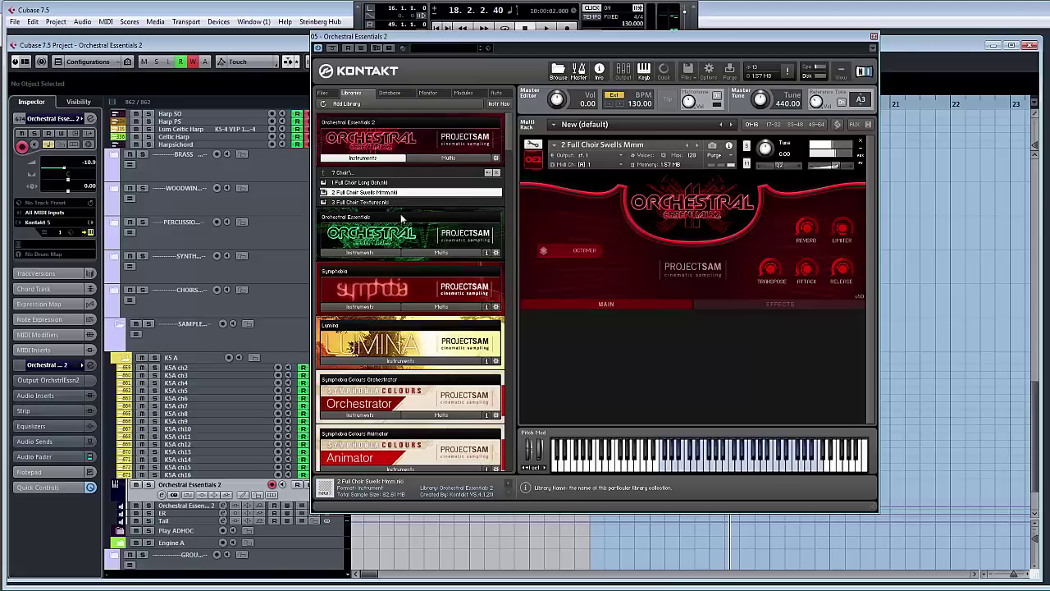
pyautogui.click(379, 203)
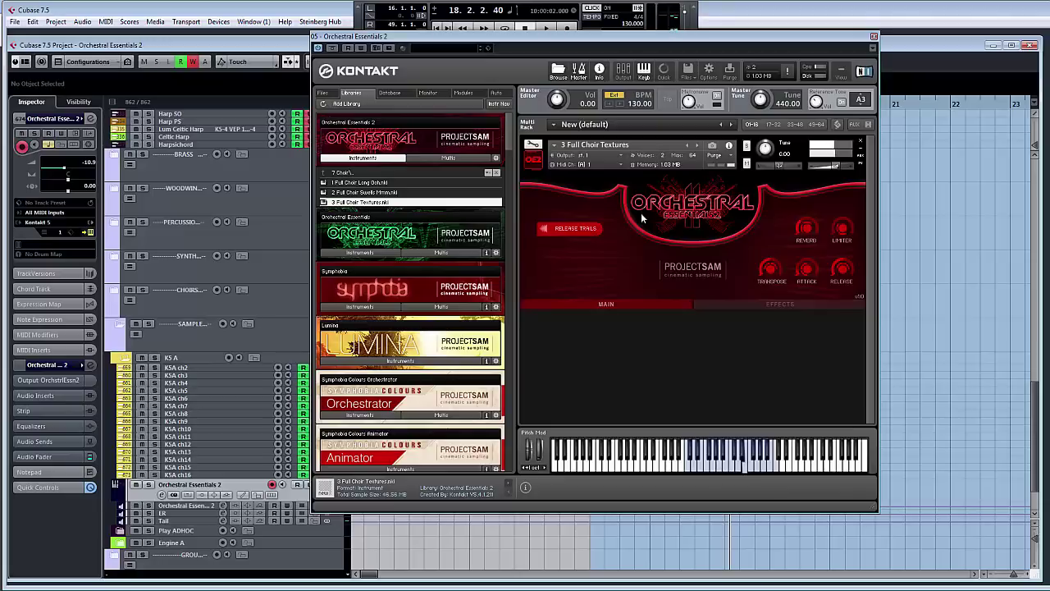
# Open the 8 Sound Design folder and load 1 Landing the Ship in place of the textures.
pyautogui.click(356, 174)
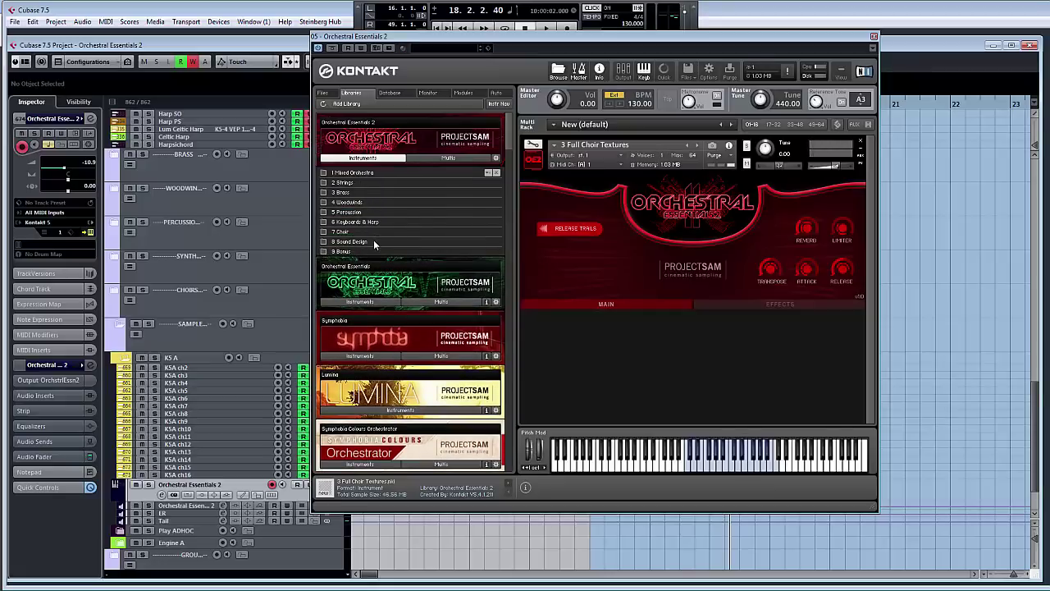
pyautogui.click(372, 242)
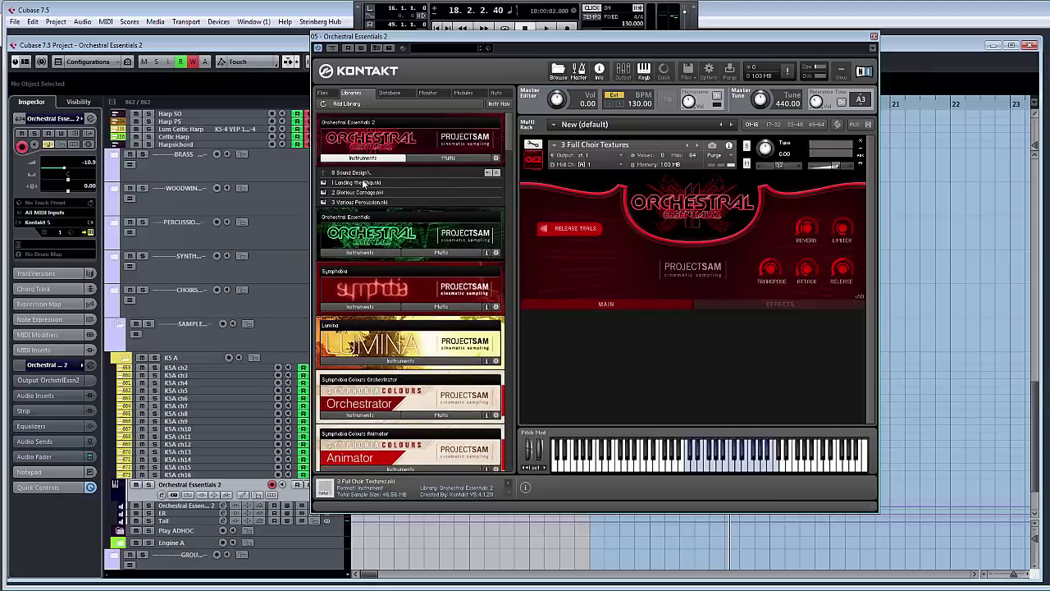
pyautogui.moveTo(364, 183); pyautogui.dragTo(625, 192)
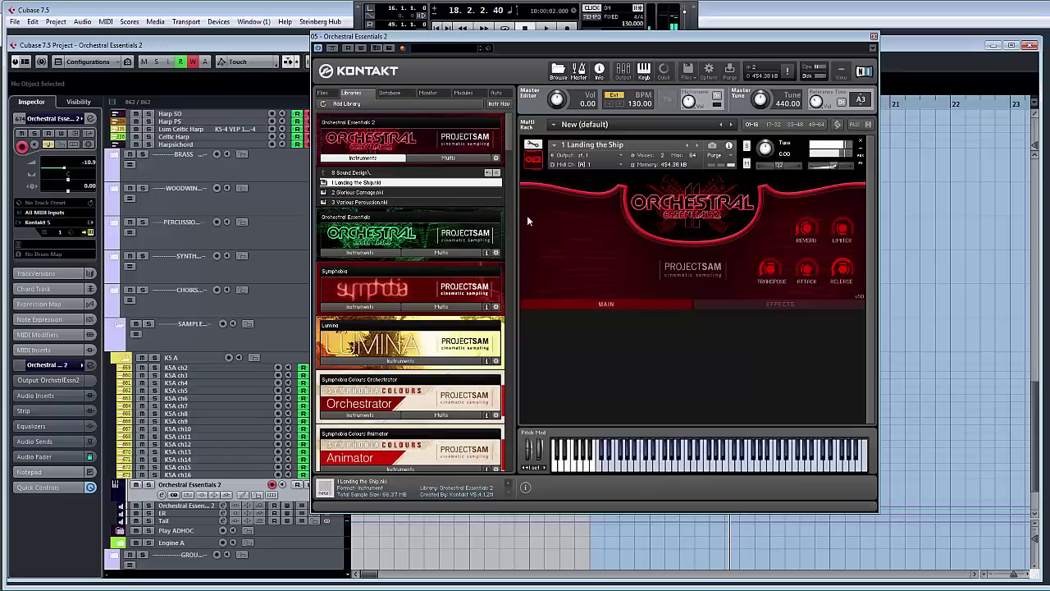
# Load 2 Glorious Carnage onto the rack in place of Landing the Ship.
pyautogui.moveTo(348, 192); pyautogui.dragTo(608, 212)
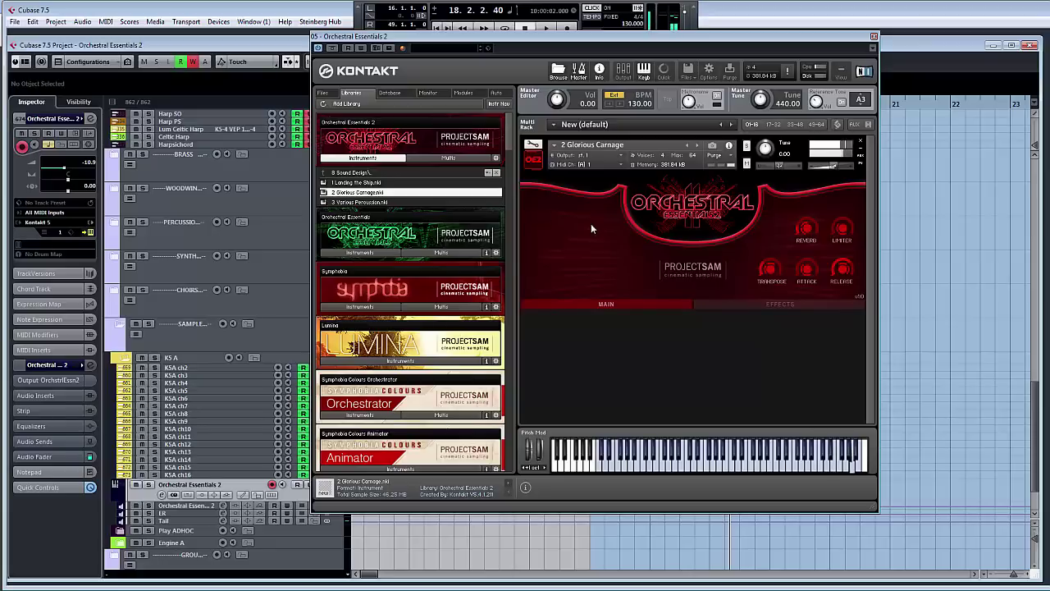
# Select the next patch, 3 Various Percussion, with the keyboard and load it.
pyautogui.press('Down')
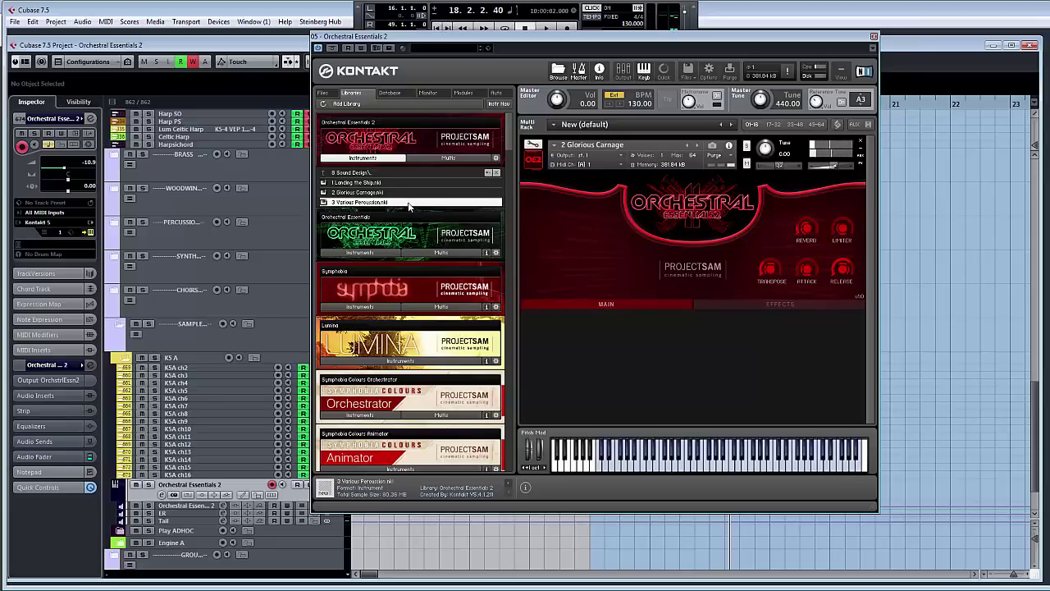
pyautogui.press('Return')
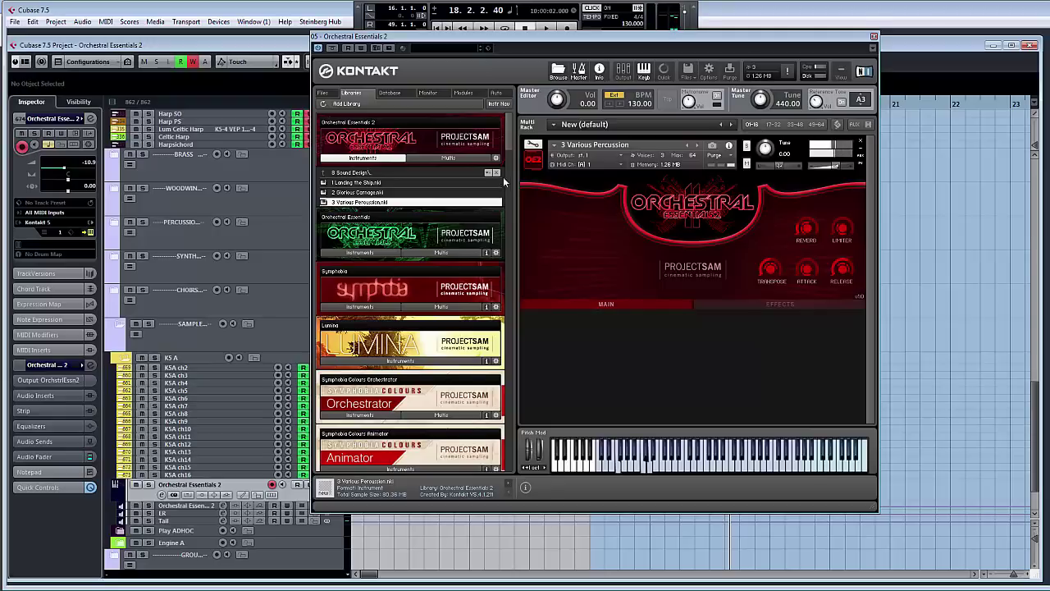
# Open the 9 Bonus folder and load Tuning and Silence (Bonus) in place of the percussion.
pyautogui.click(362, 173)
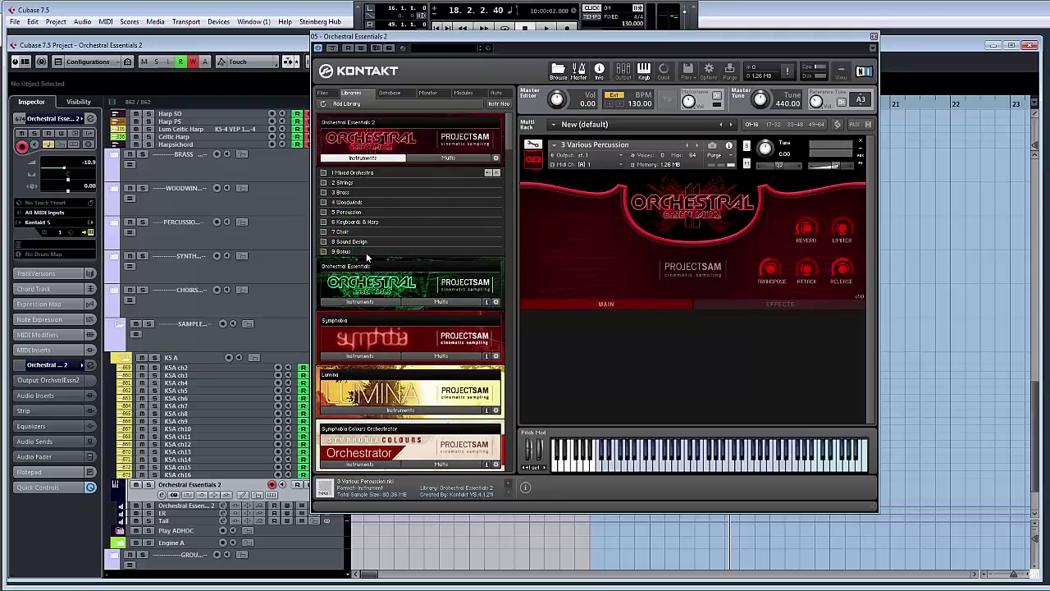
pyautogui.click(365, 252)
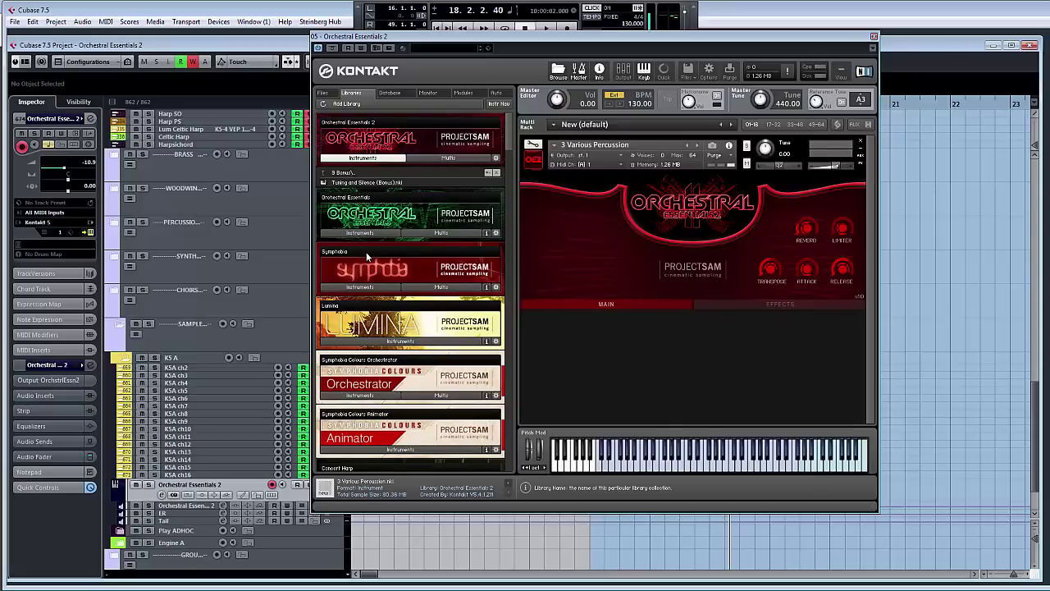
pyautogui.click(397, 182)
pyautogui.moveTo(675, 204); pyautogui.dragTo(676, 222)
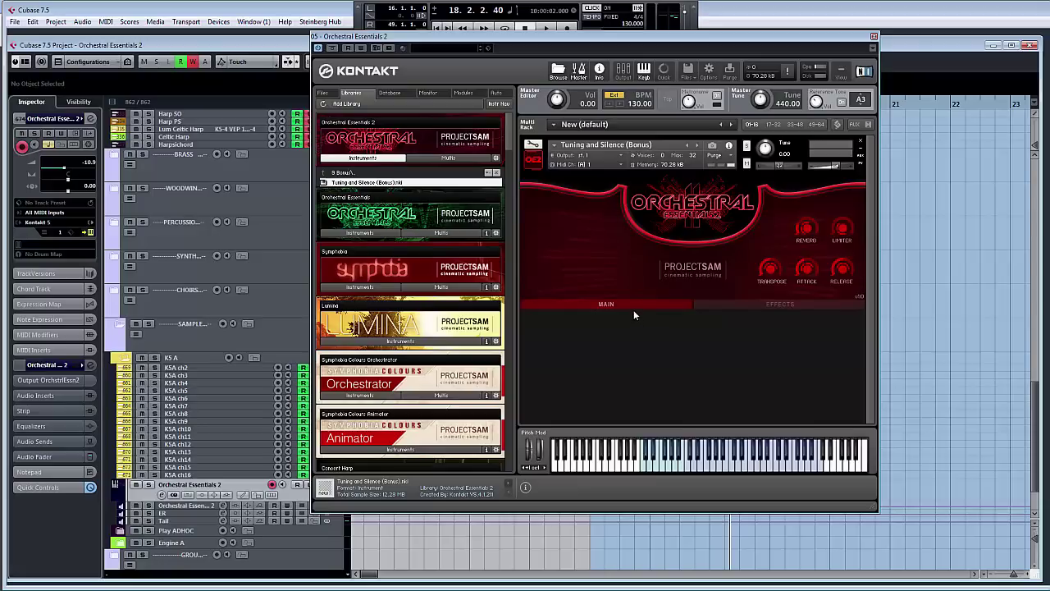
# Return the browser from the 9 Bonus folder to the Orchestral Essentials 2 category folders.
pyautogui.click(396, 173)
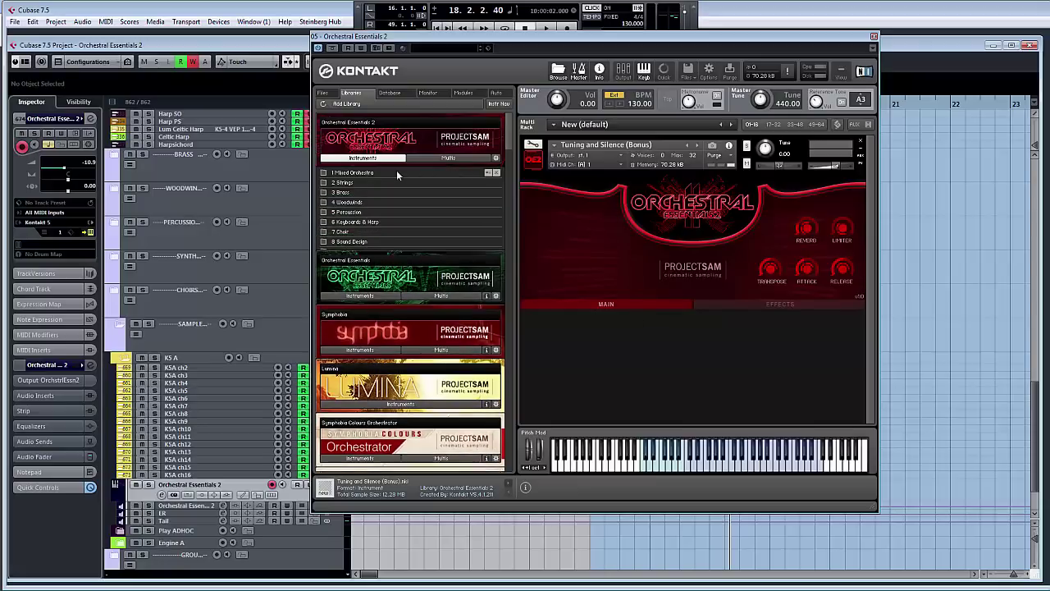